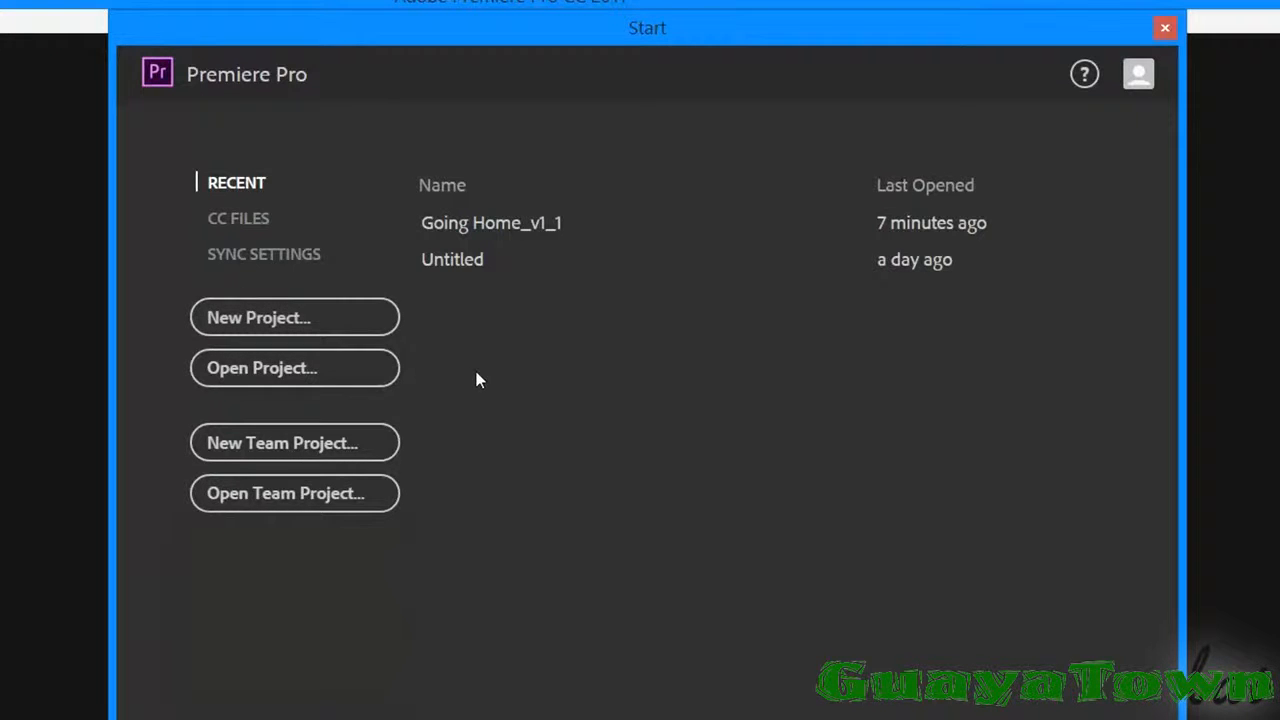
# - Start a new project named MyProject and browse for its save location
pyautogui.click(296, 370)
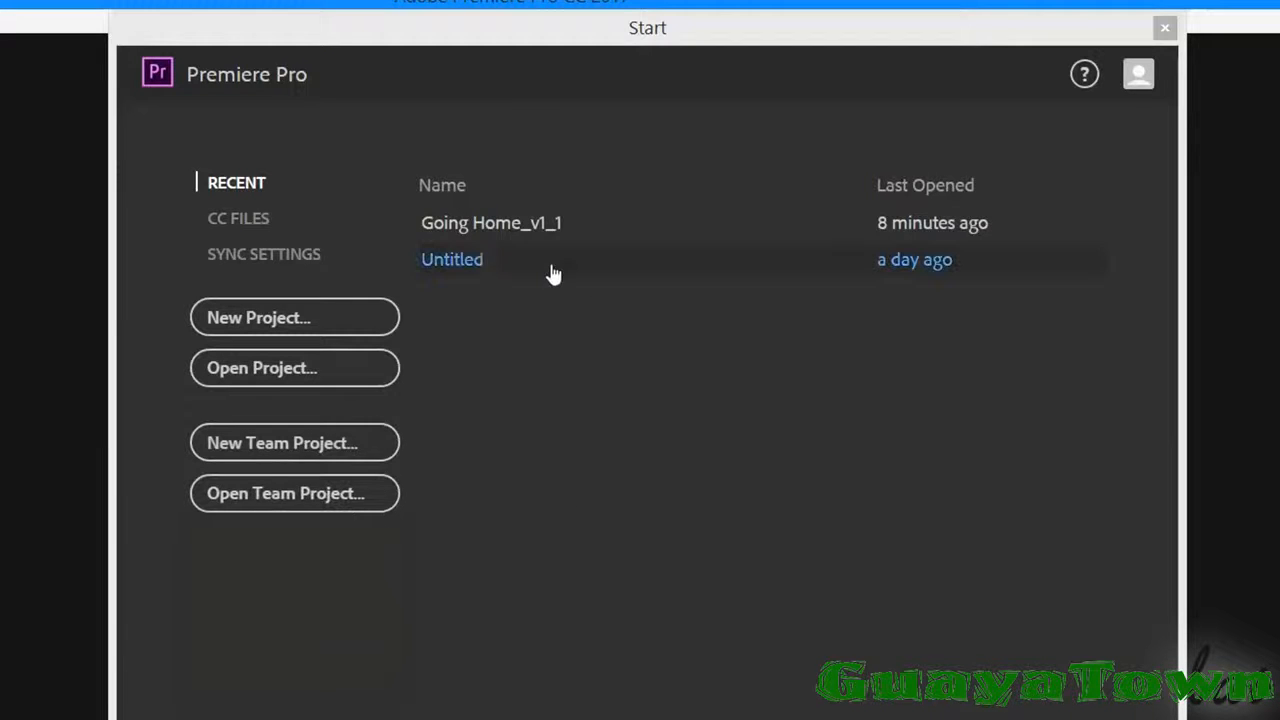
pyautogui.click(295, 320)
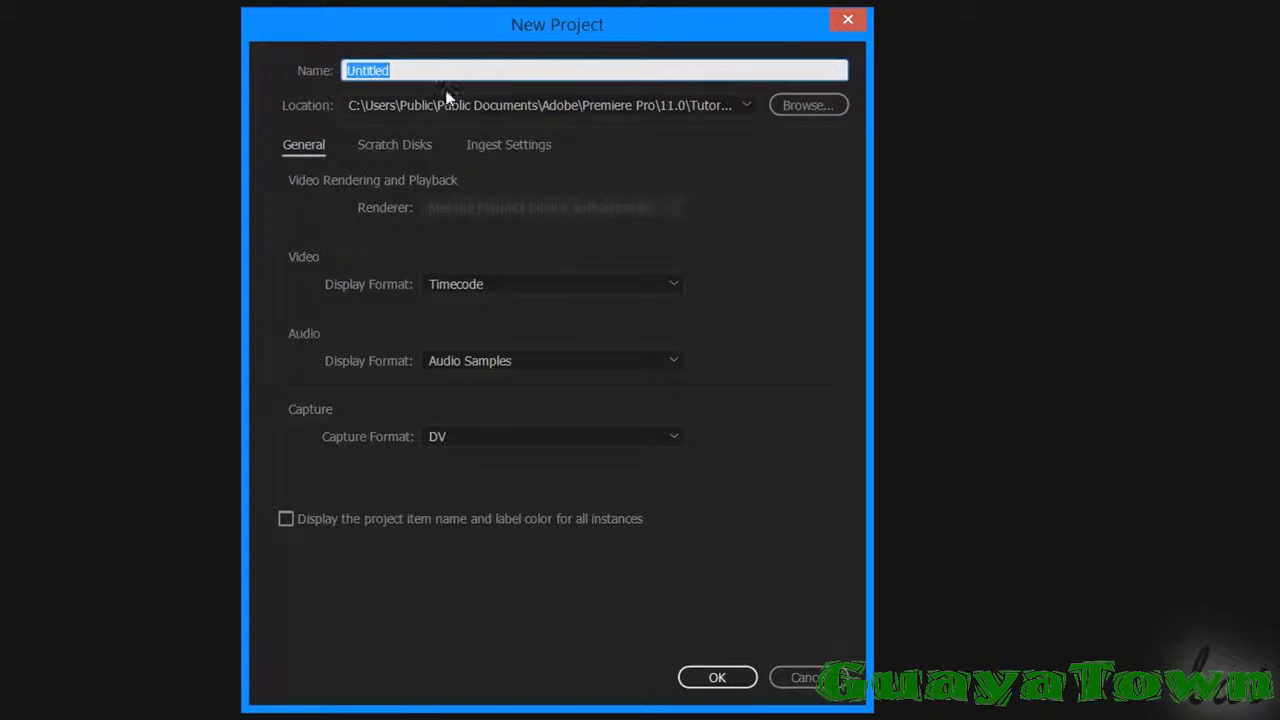
pyautogui.moveTo(417, 71); pyautogui.dragTo(319, 60)
pyautogui.write('MyProject')
pyautogui.click(796, 105)
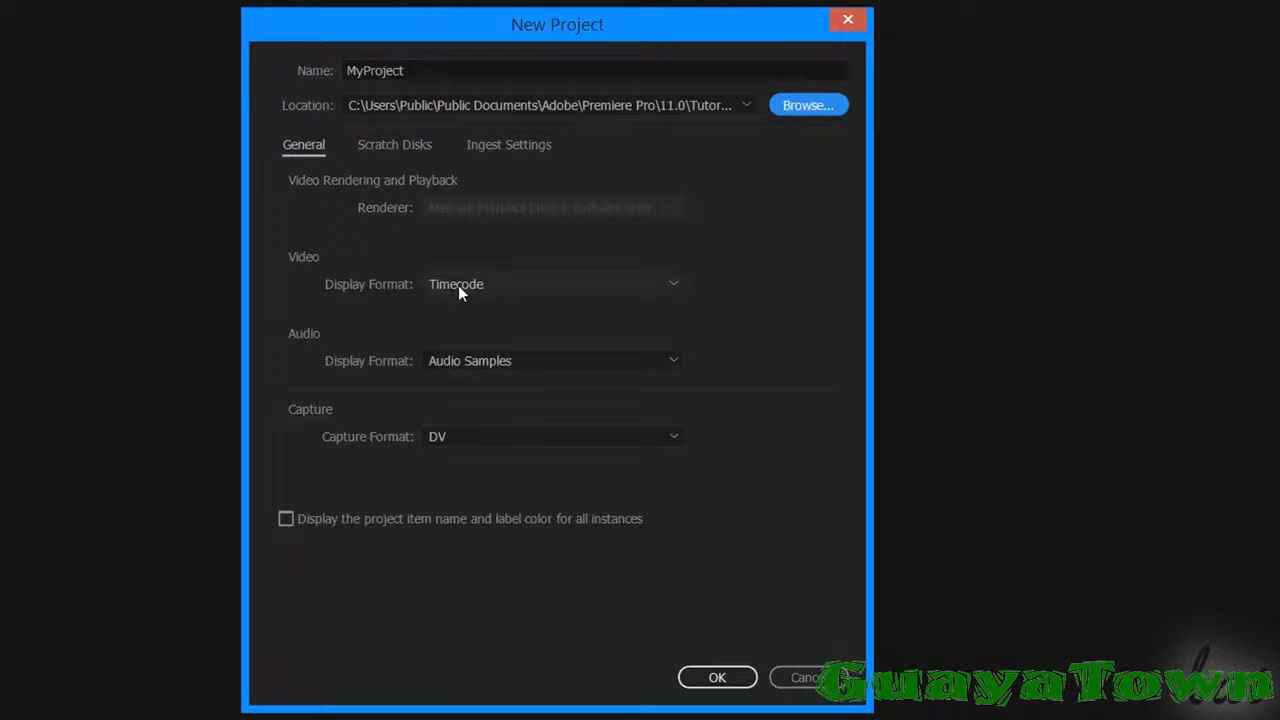
# - Use Timecode as the video display format and Audio Samples as the audio display format, and create the project
pyautogui.click(470, 287)
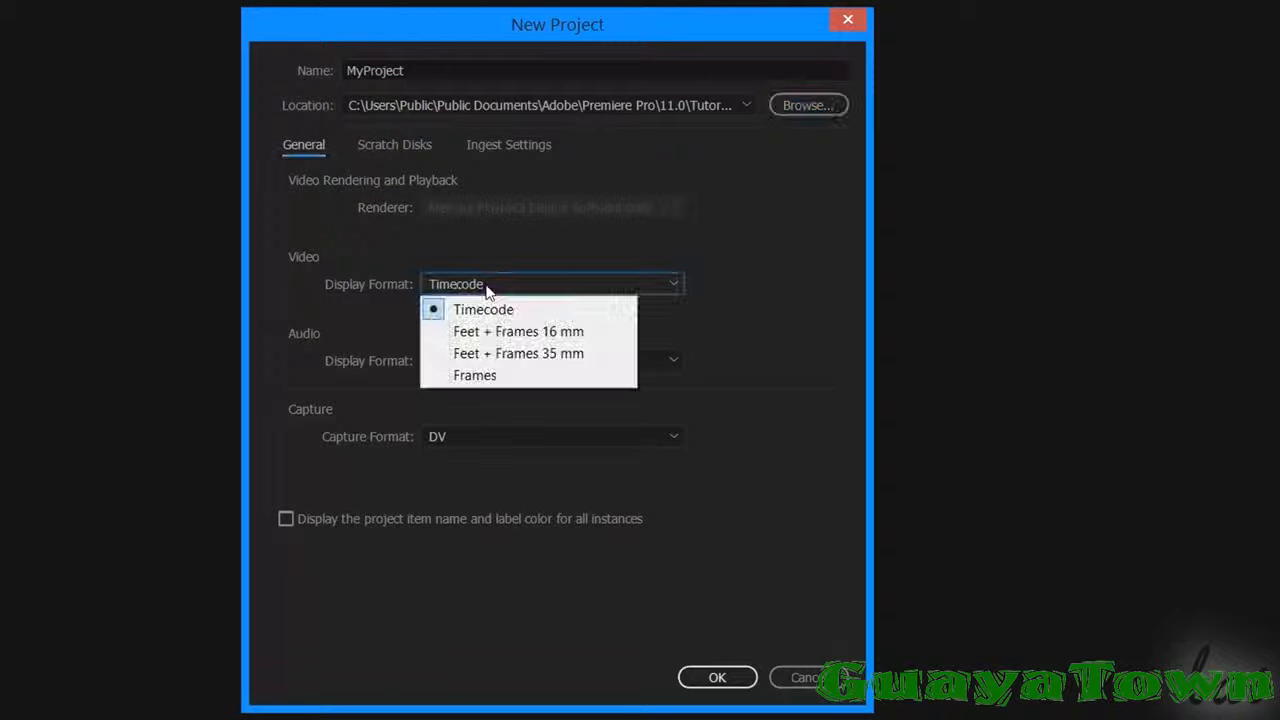
pyautogui.click(524, 288)
pyautogui.click(530, 362)
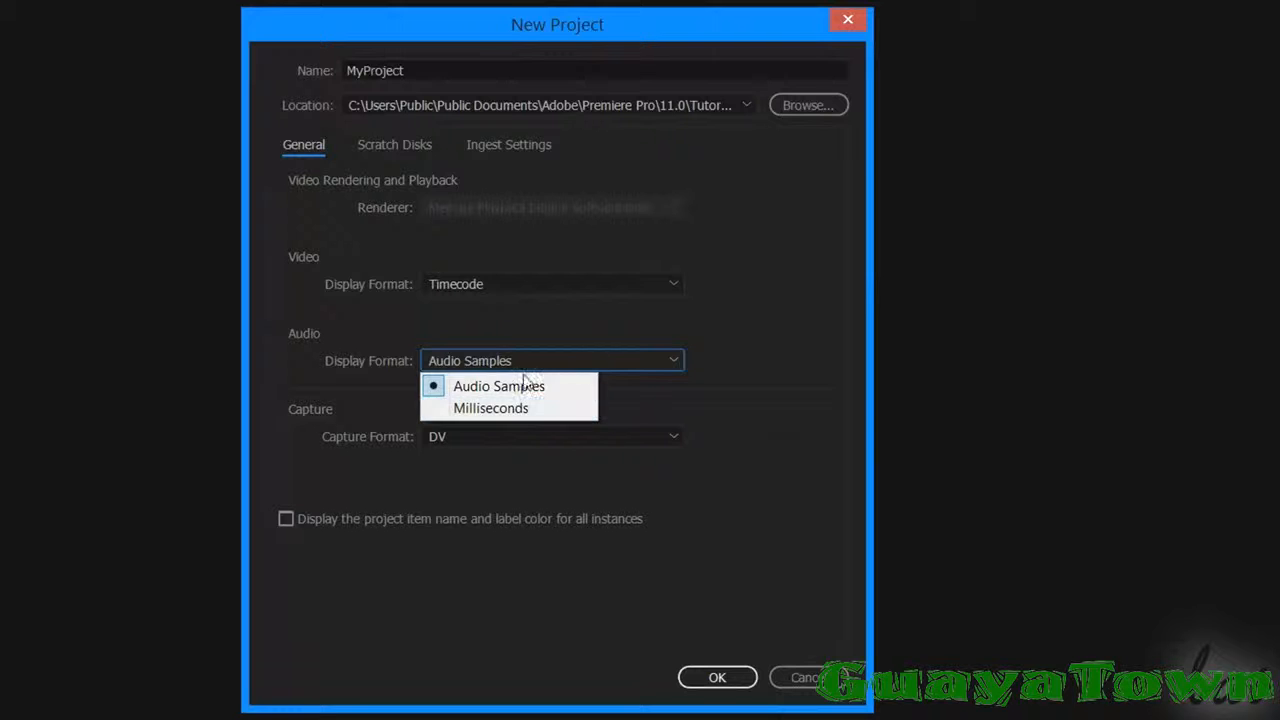
pyautogui.click(529, 380)
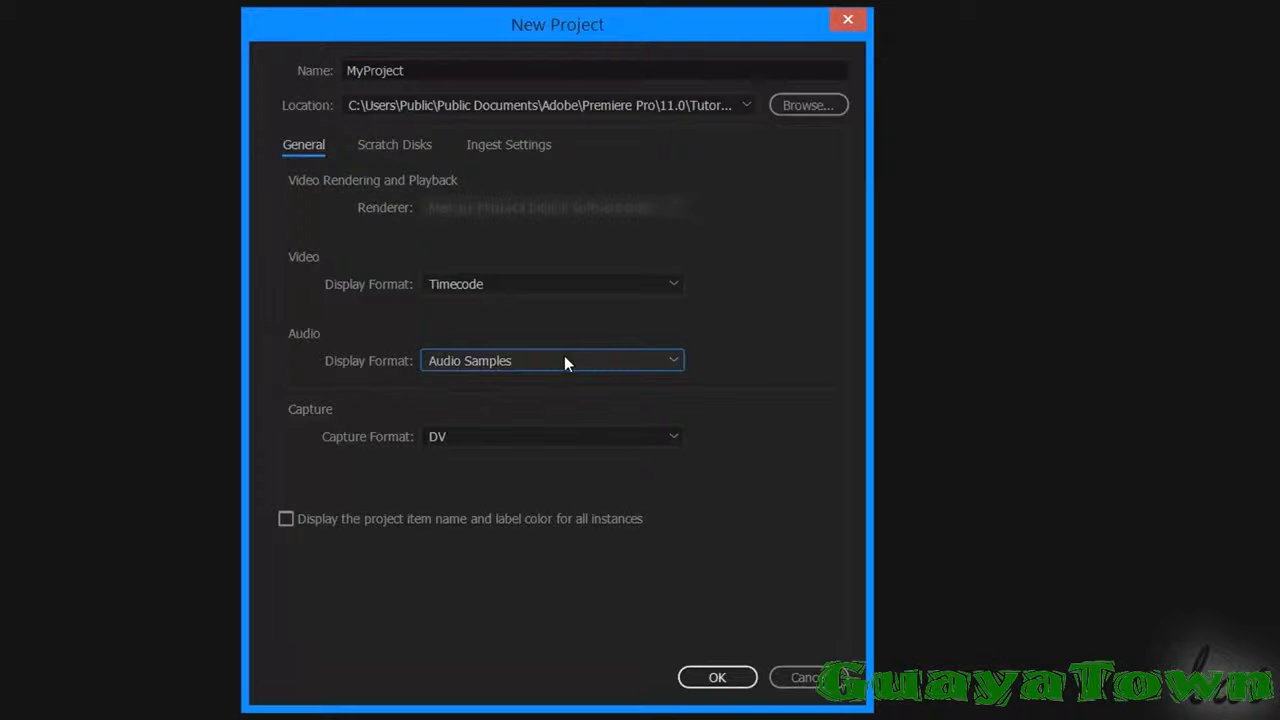
pyautogui.click(713, 678)
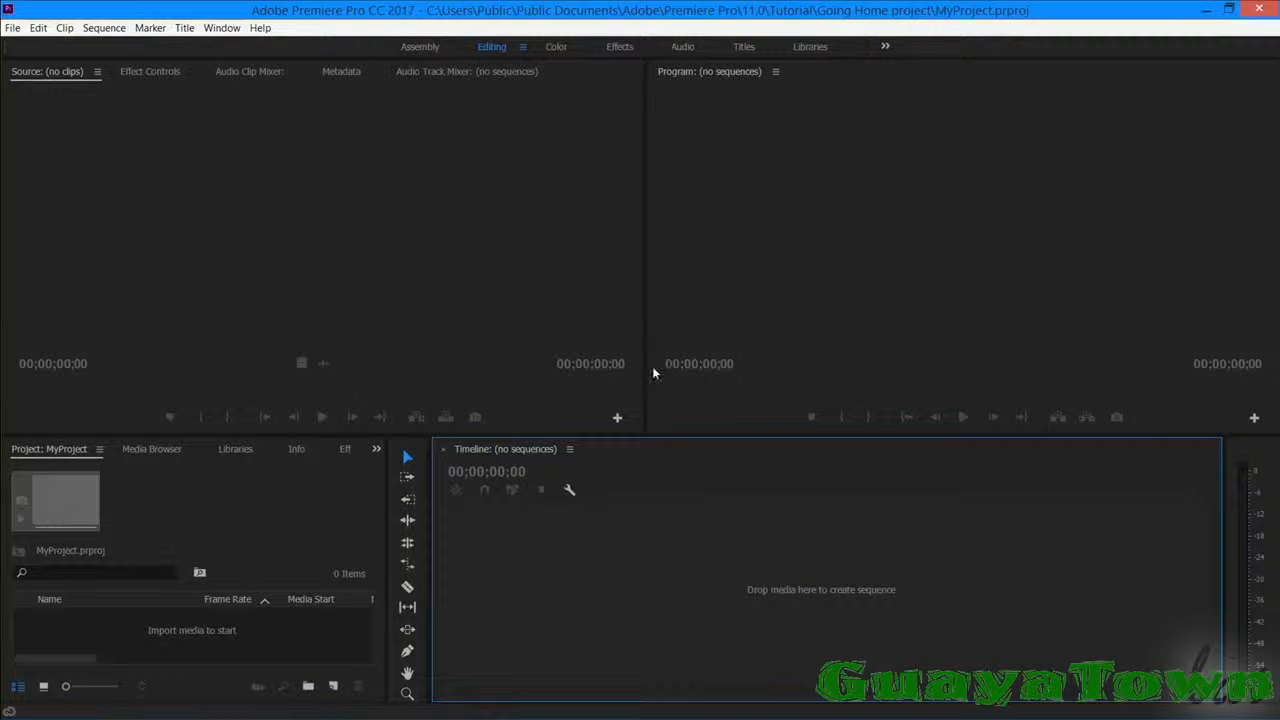
# - Start a new sequence from the DV - NTSC Standard 48kHz preset and open its detailed settings
pyautogui.hotkey('ctrl', 'n')
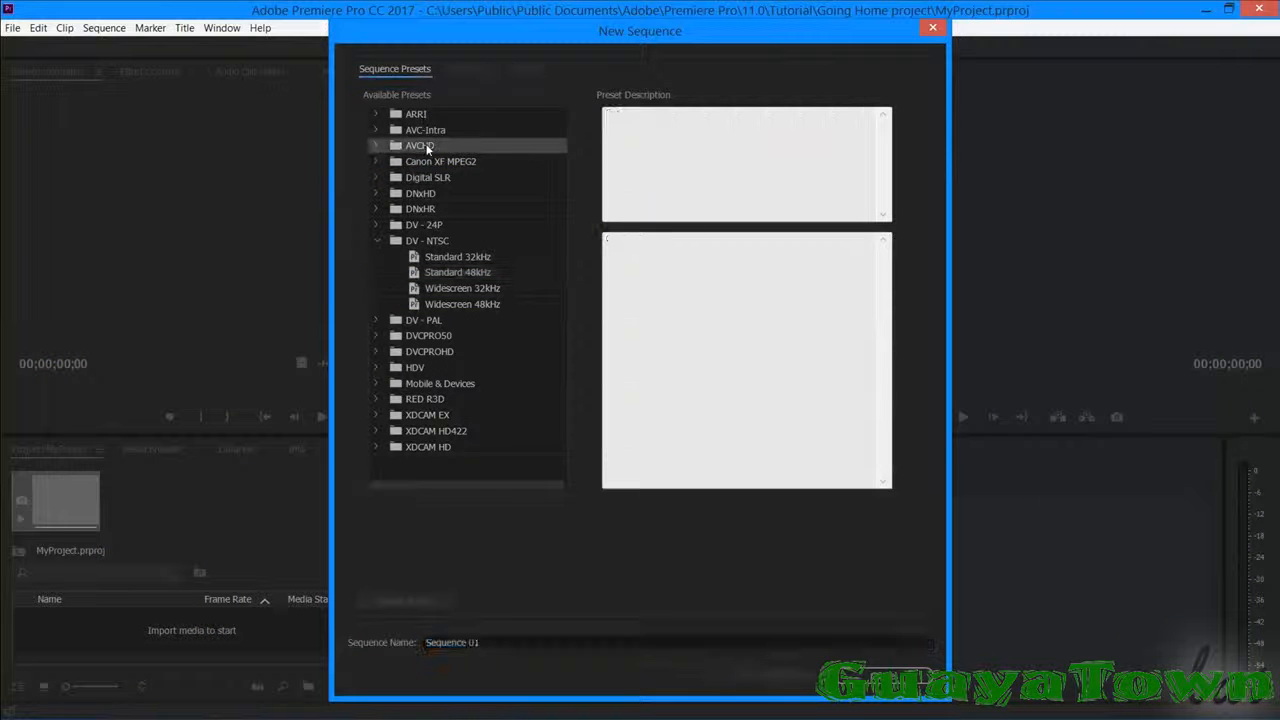
pyautogui.click(457, 272)
pyautogui.click(480, 70)
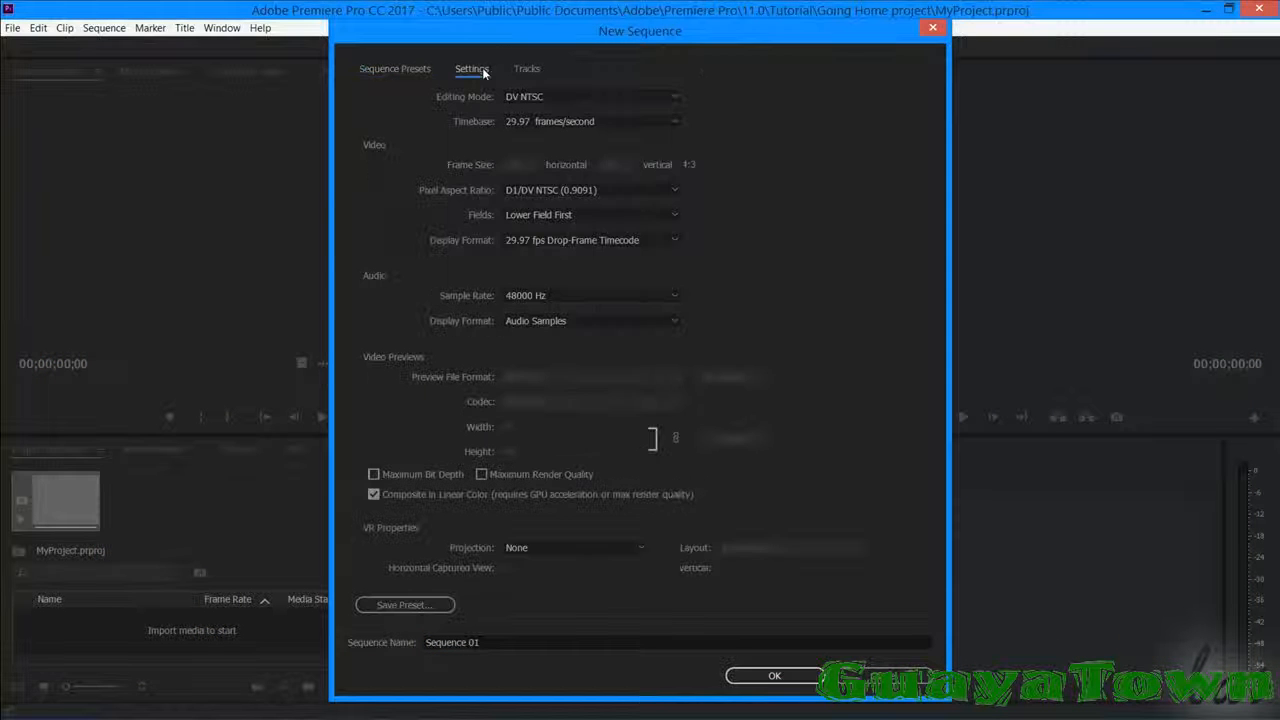
# - Review the editing mode, timebase and audio sample rate options in the new sequence's settings
pyautogui.click(550, 90)
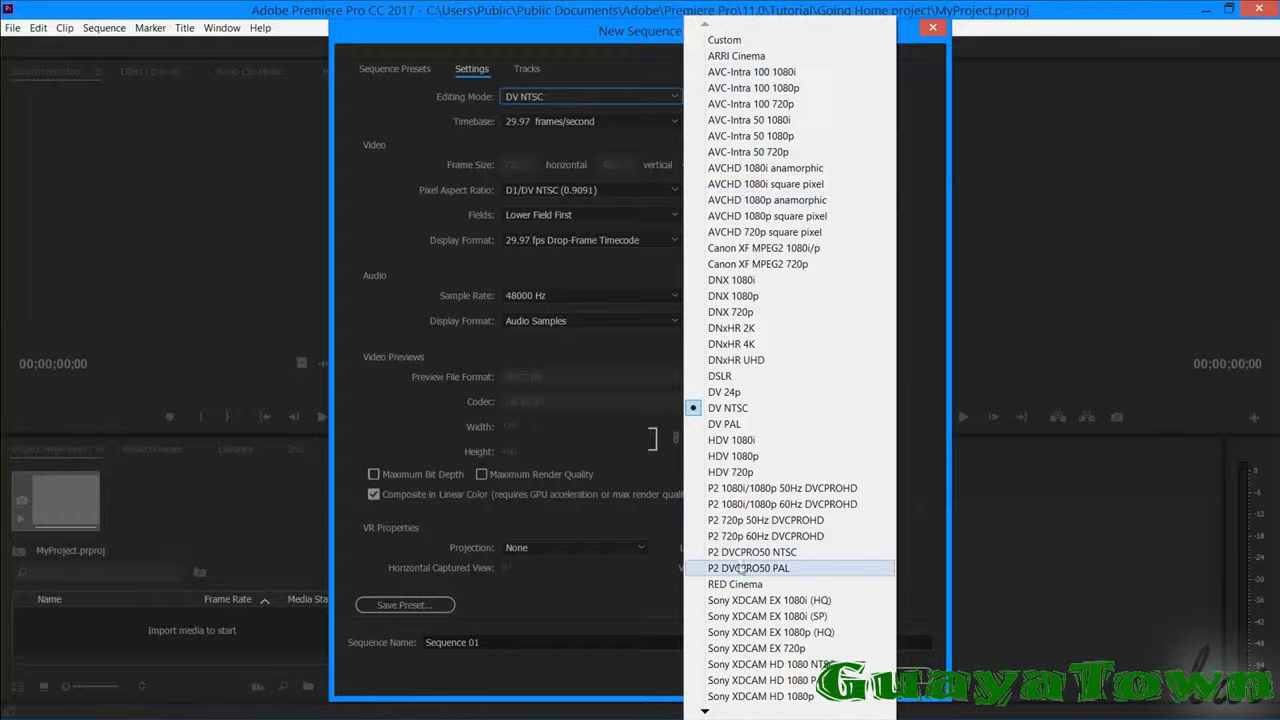
pyautogui.click(655, 143)
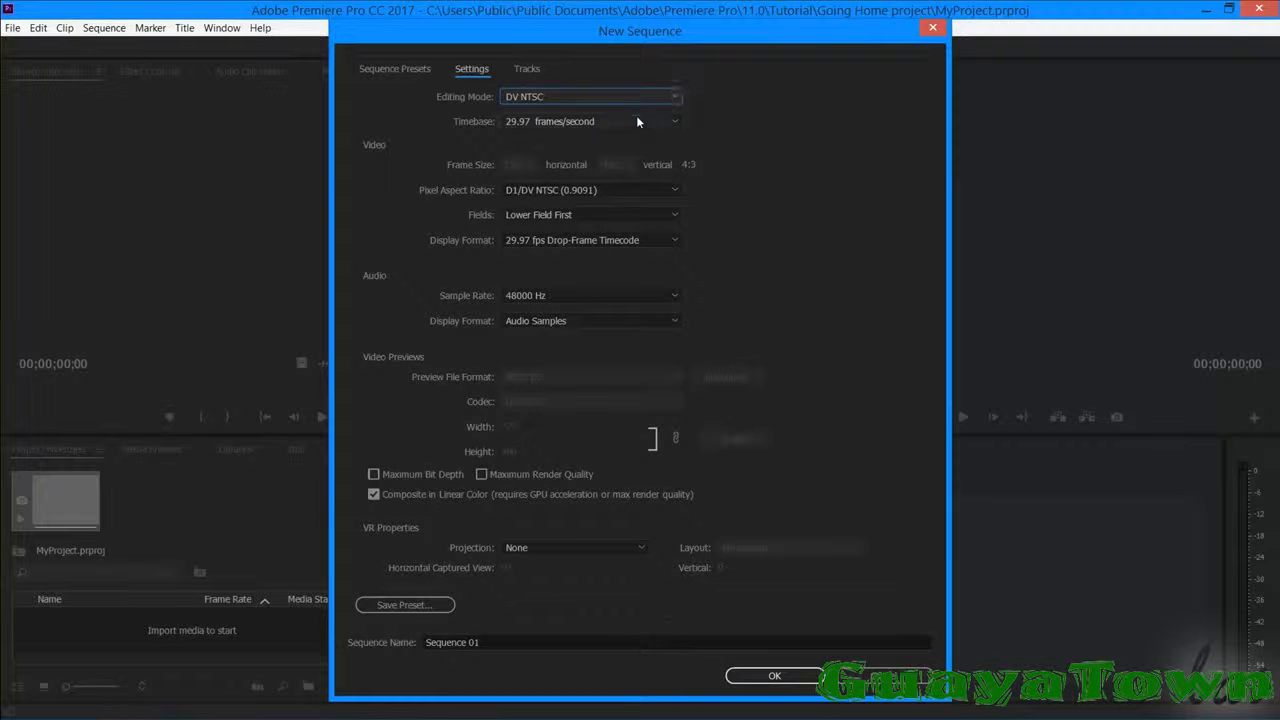
pyautogui.click(637, 121)
pyautogui.click(615, 117)
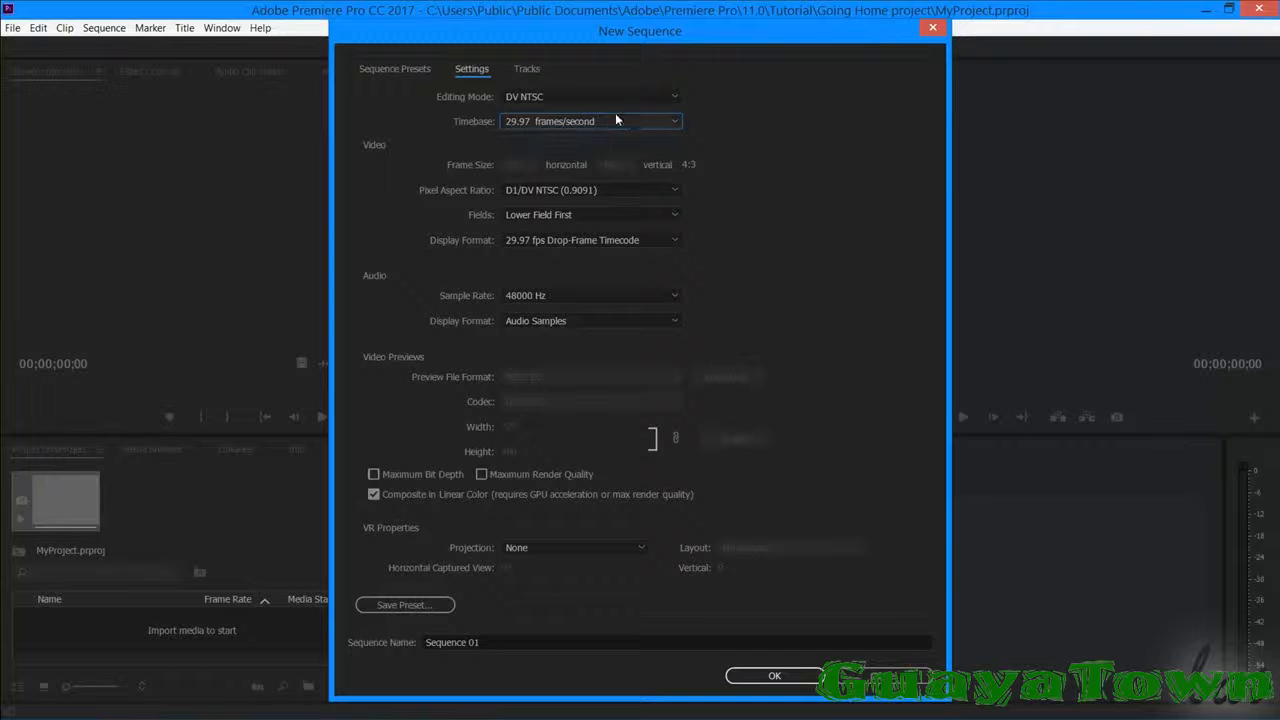
pyautogui.click(577, 296)
pyautogui.click(566, 295)
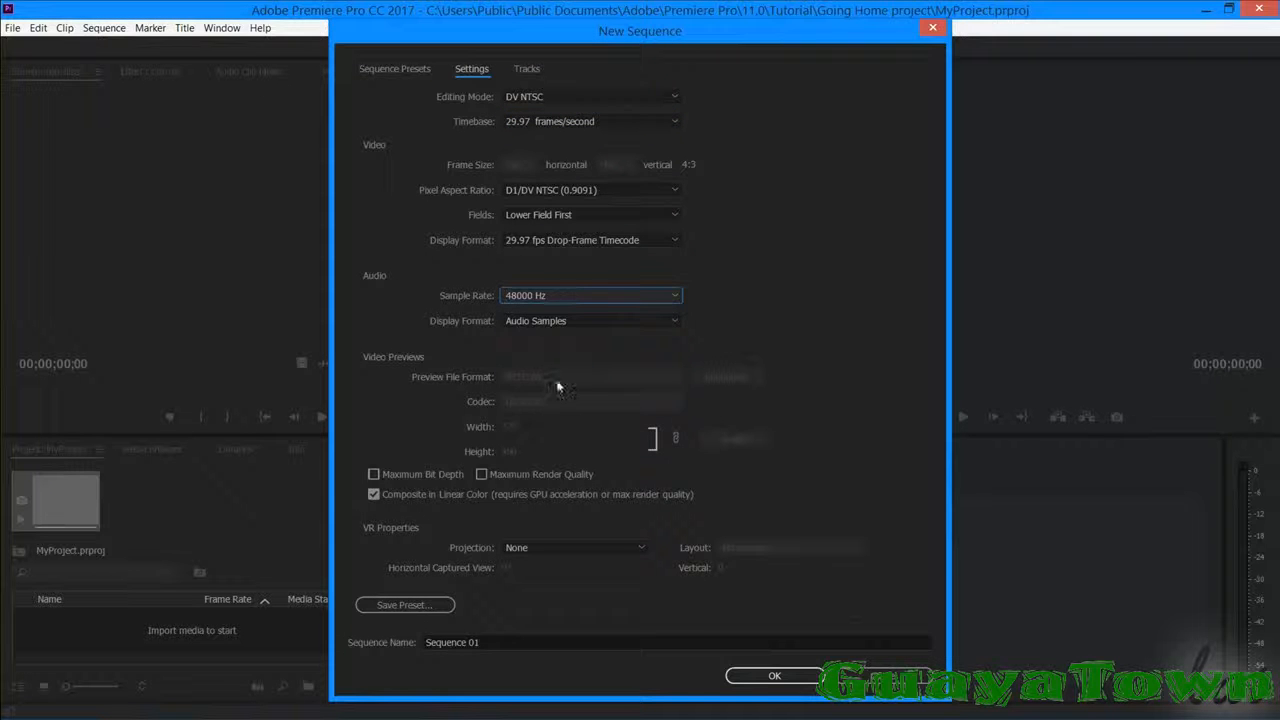
# - Set the sequence's editing mode to HDV 1080p with a video preview height of 1080
pyautogui.click(579, 97)
pyautogui.click(740, 456)
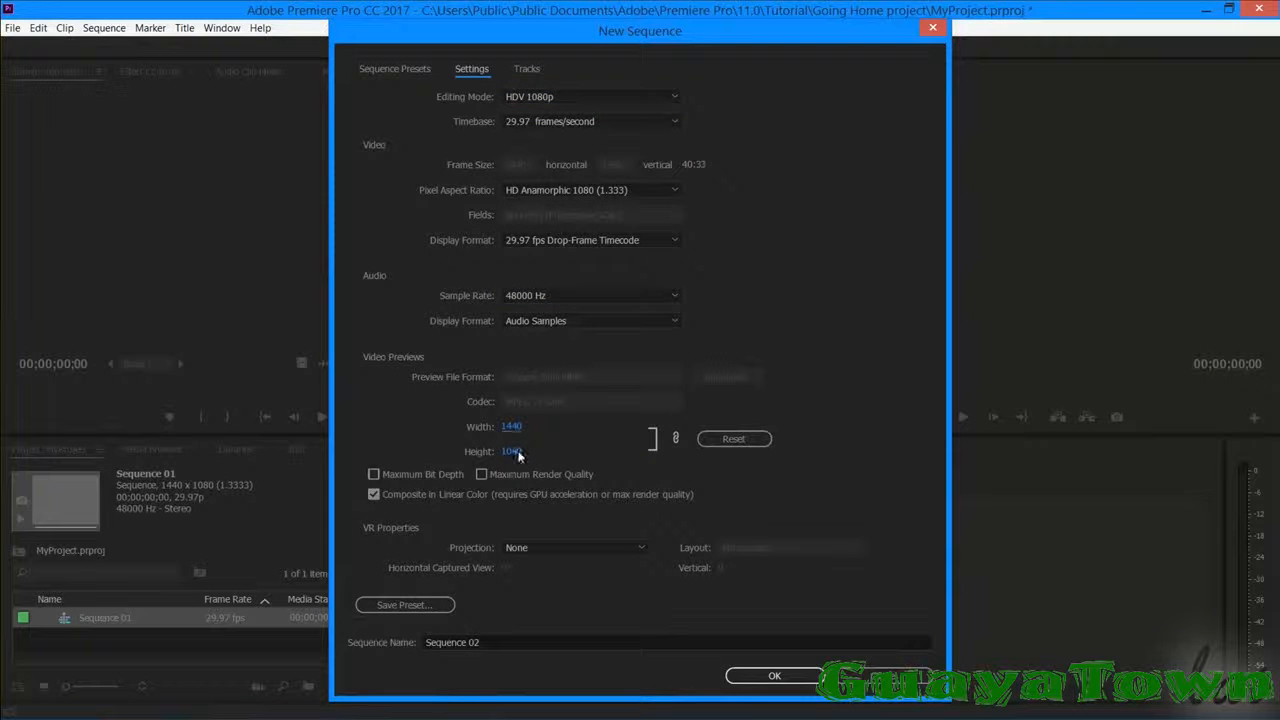
pyautogui.click(511, 451)
pyautogui.write('720')
pyautogui.press('Return')
# - Name the sequence MySequence and create it
pyautogui.click(480, 643)
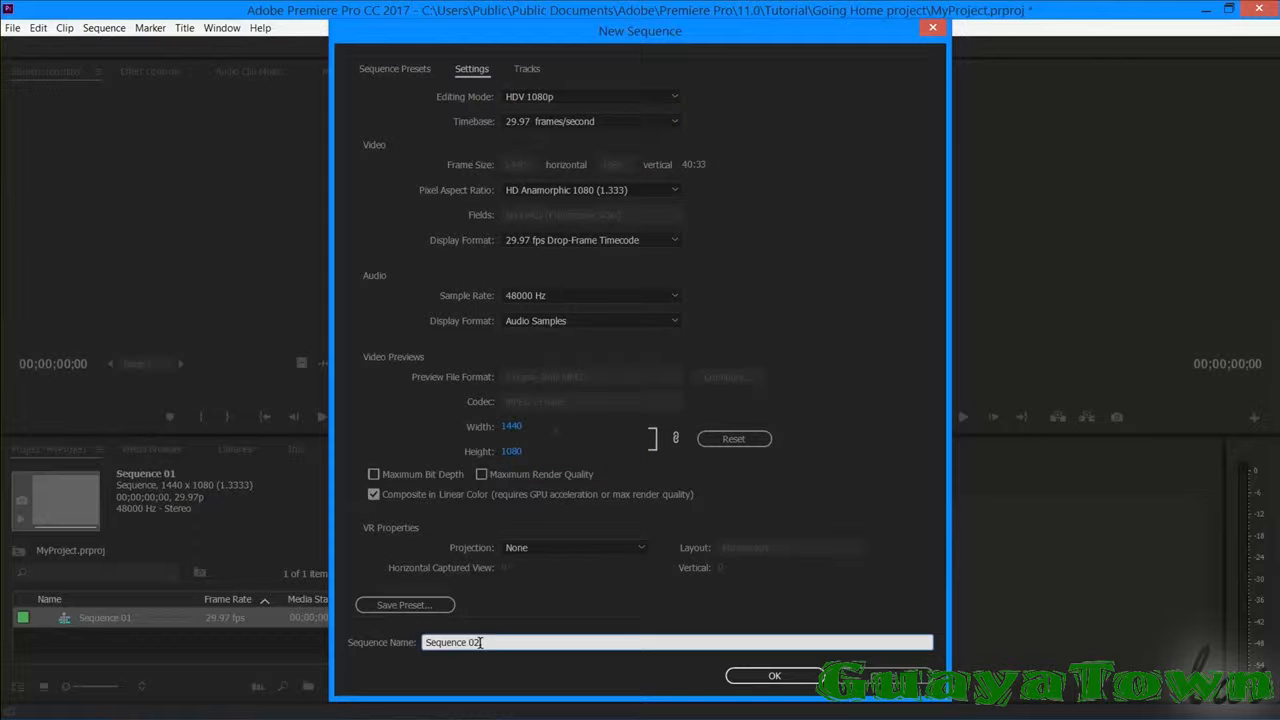
pyautogui.moveTo(480, 643); pyautogui.dragTo(368, 632)
pyautogui.write('My')
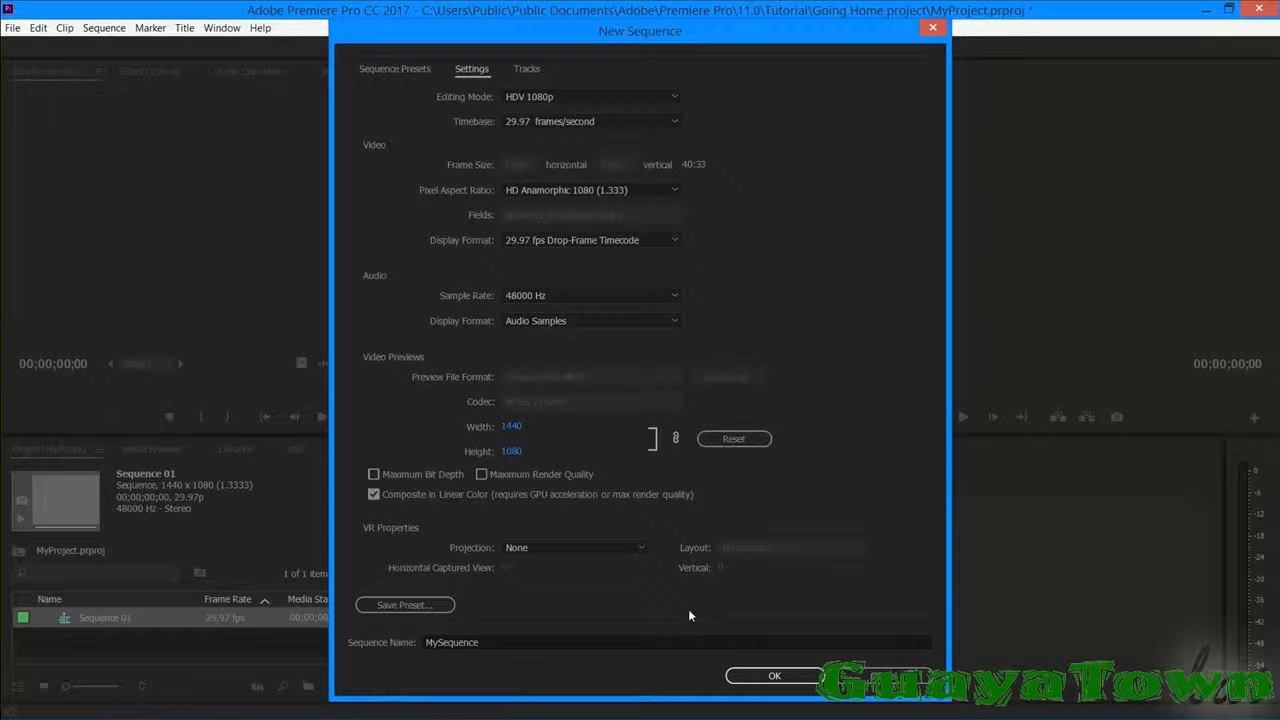
pyautogui.click(768, 676)
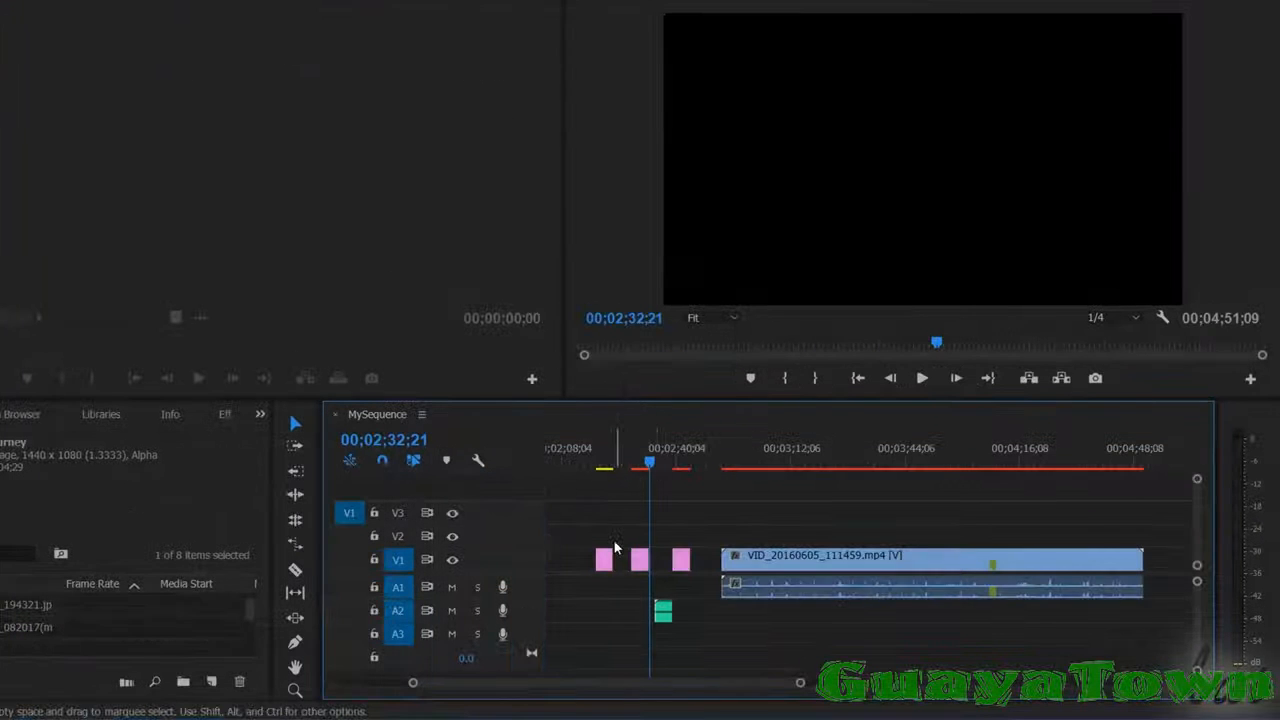
pyautogui.click(714, 577)
pyautogui.click(681, 561)
pyautogui.click(689, 590)
pyautogui.click(632, 460)
pyautogui.moveTo(632, 460)
pyautogui.mouseDown()
pyautogui.moveTo(600, 460)
pyautogui.moveTo(638, 467)
pyautogui.mouseUp()
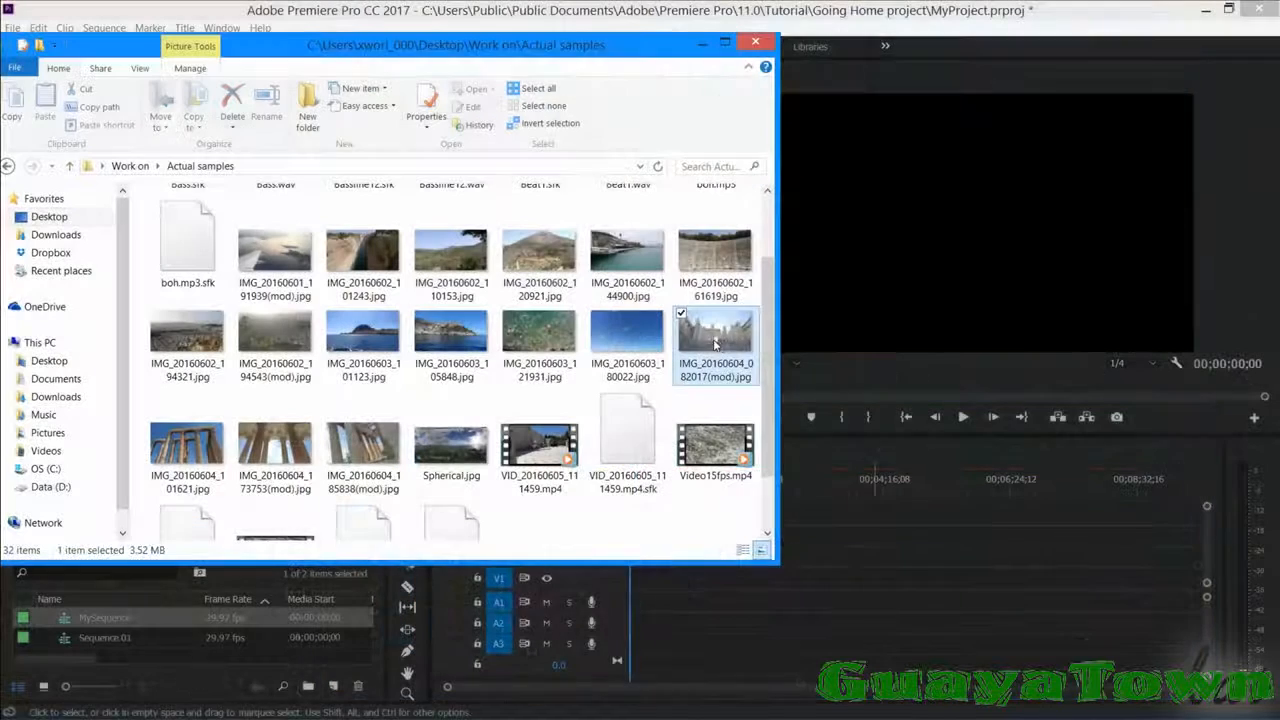
# - Place IMG_20160604_082017(mod).jpg, VID_20160605_111459.mp4, Bassline12.wav and the city-view photo from the Actual samples folder on the MySequence timeline
pyautogui.moveTo(715, 335); pyautogui.dragTo(799, 583)
pyautogui.scroll(-1, 620, 345)
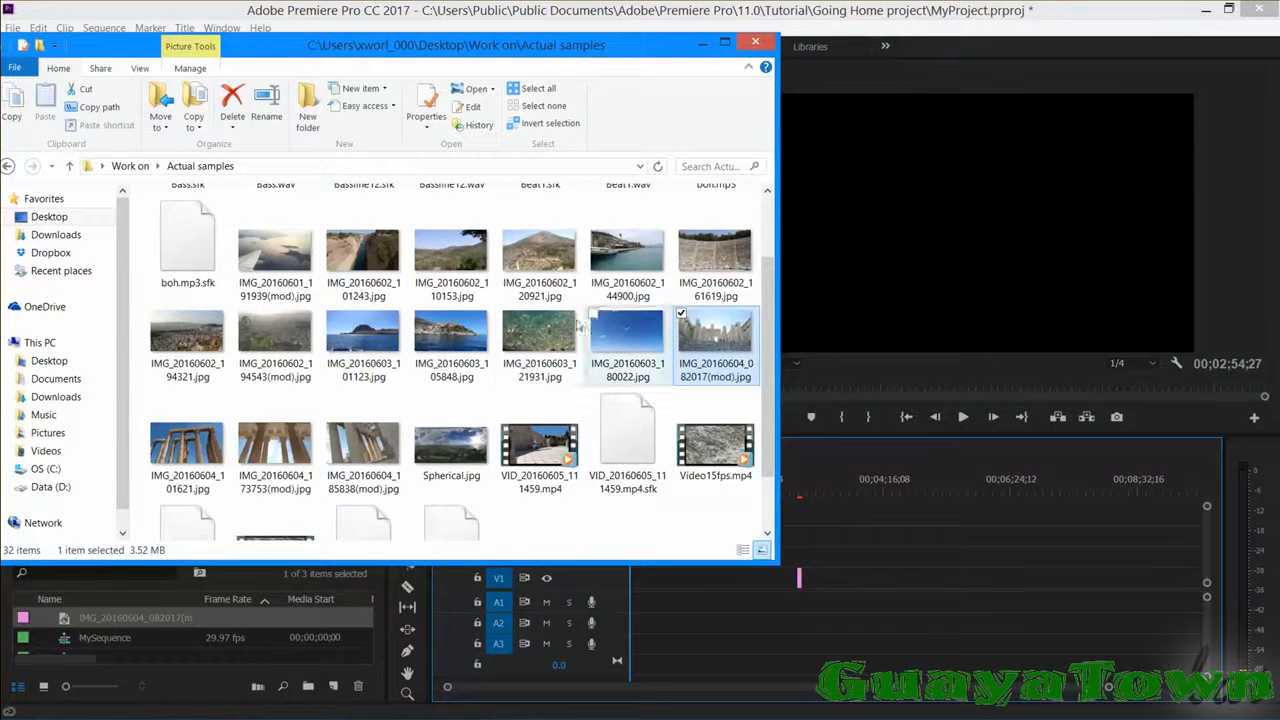
pyautogui.moveTo(280, 430); pyautogui.dragTo(826, 594)
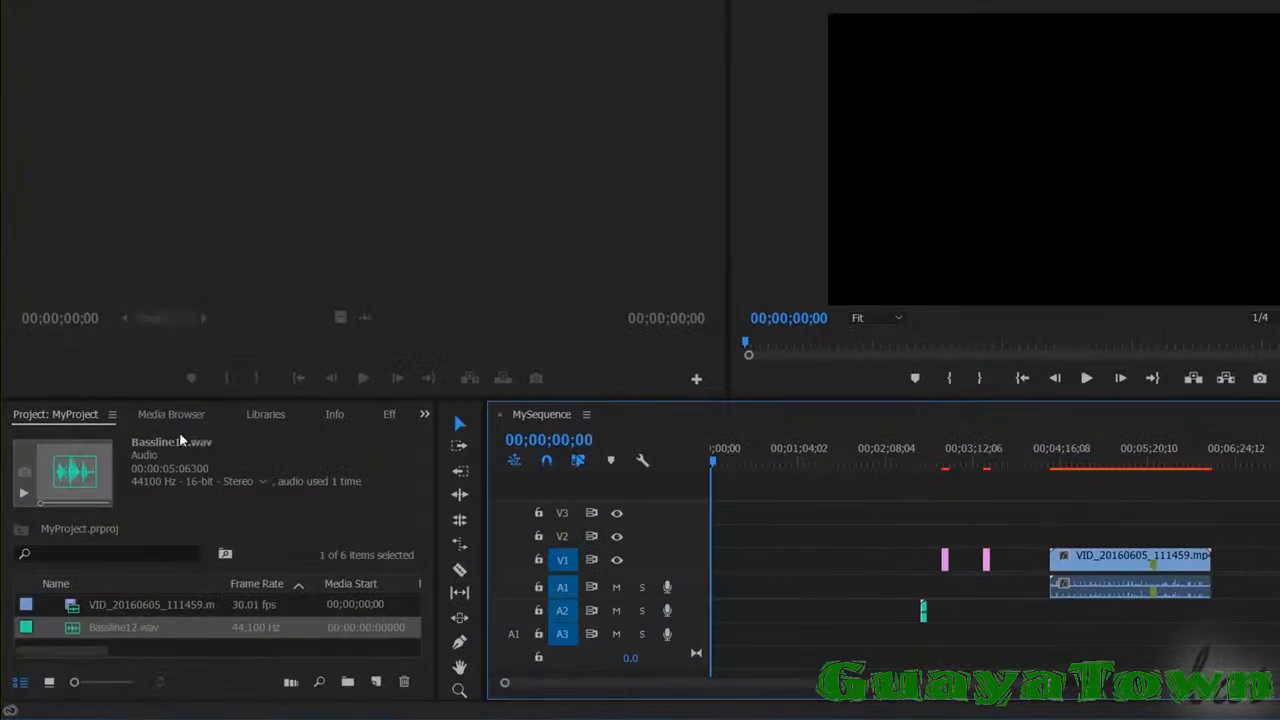
pyautogui.click(189, 416)
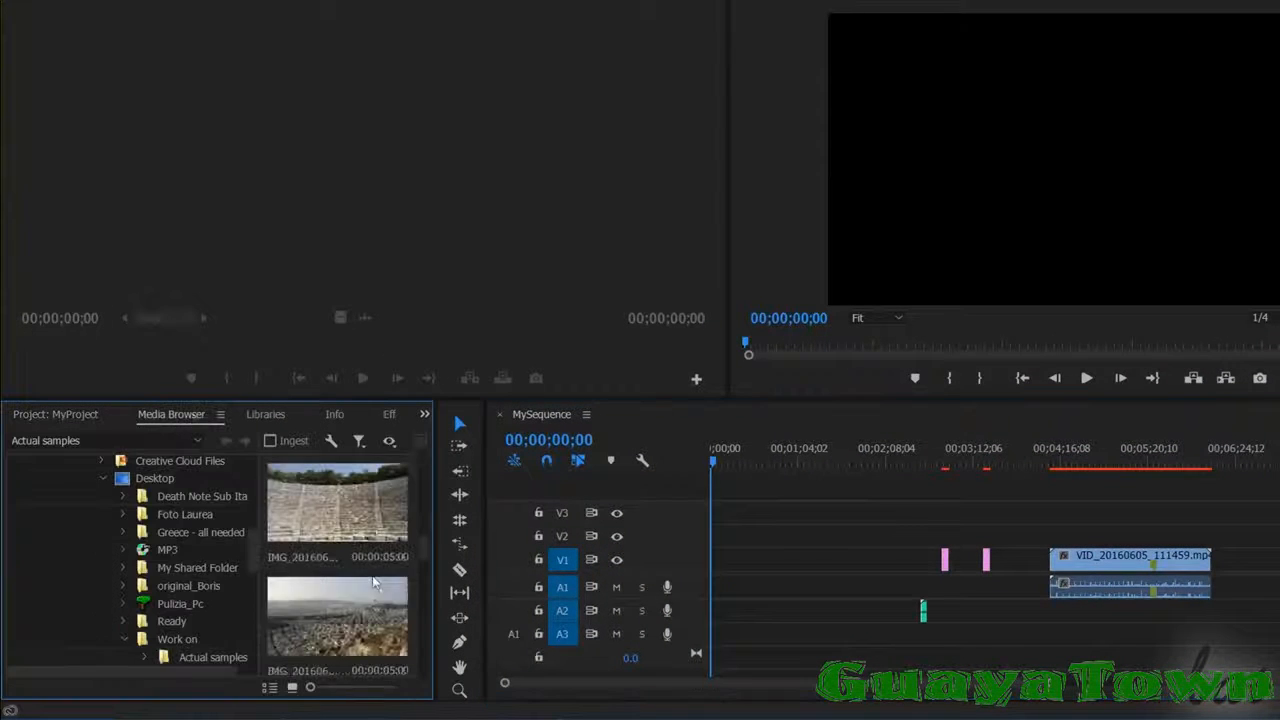
pyautogui.moveTo(338, 627); pyautogui.dragTo(812, 566)
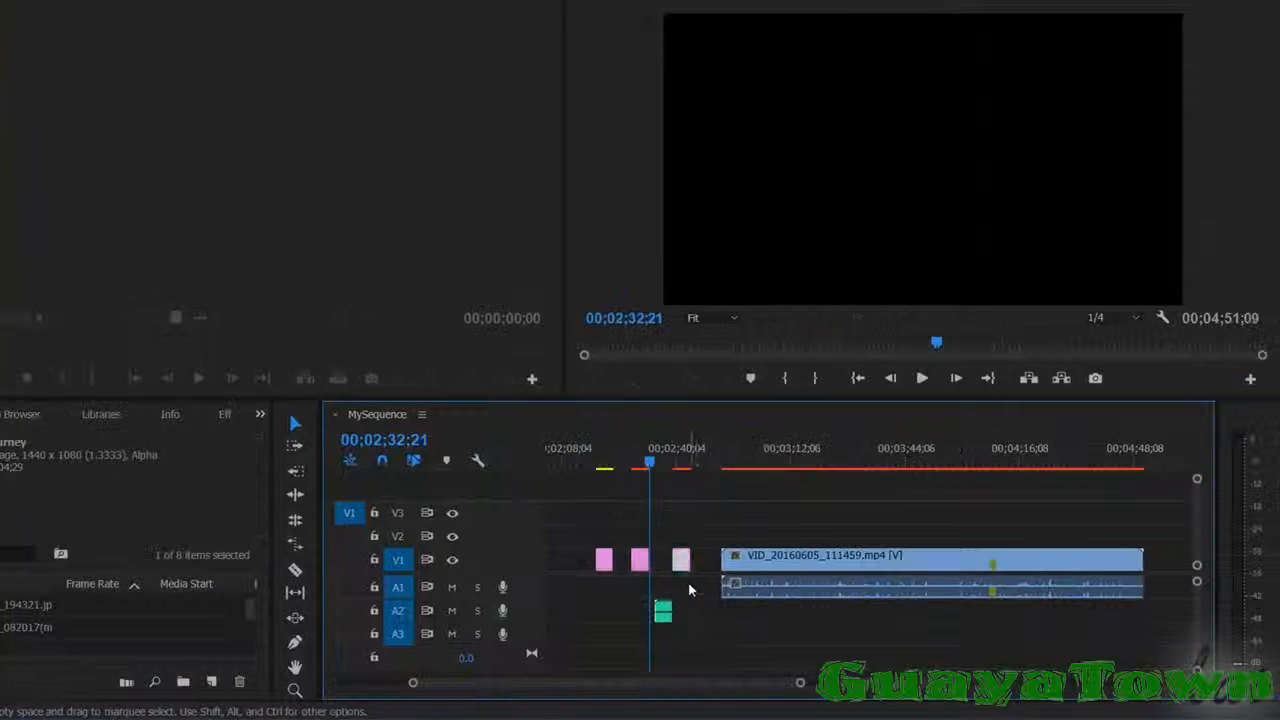
# - Move the playhead to the second photo clip on V1 and scale that photo to the frame size
pyautogui.moveTo(650, 463); pyautogui.dragTo(755, 460)
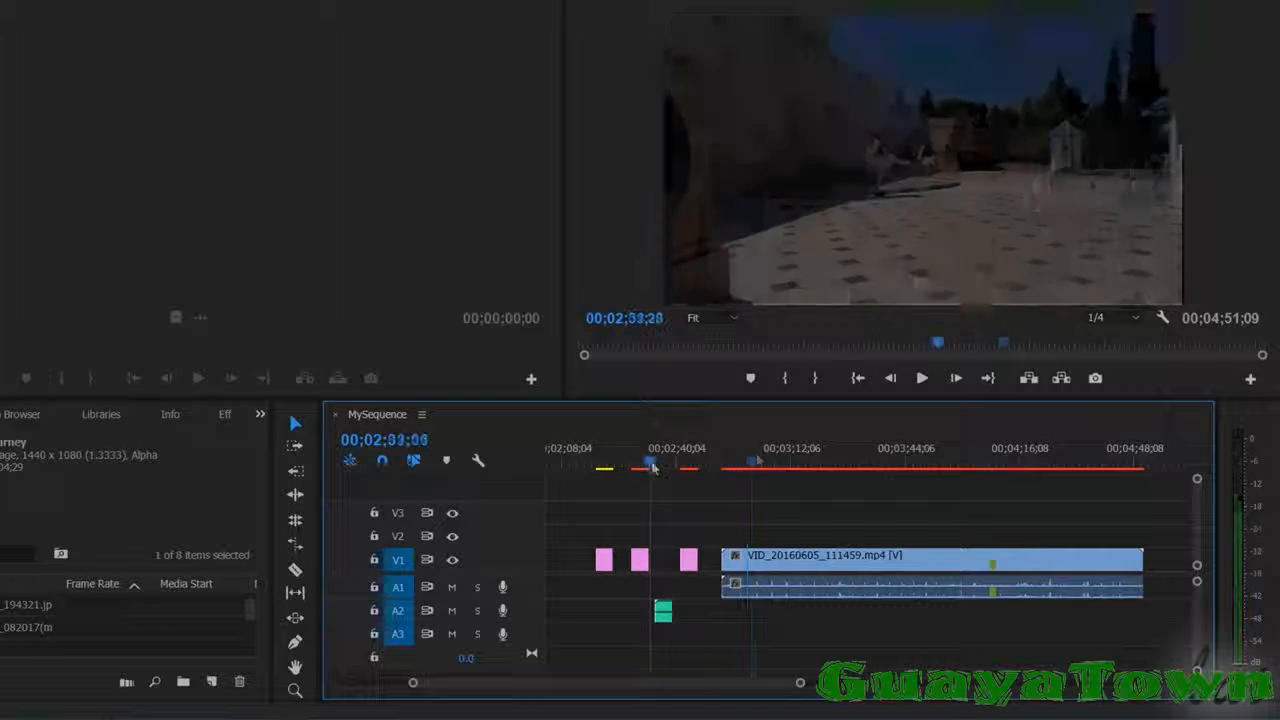
pyautogui.moveTo(652, 468); pyautogui.dragTo(660, 472)
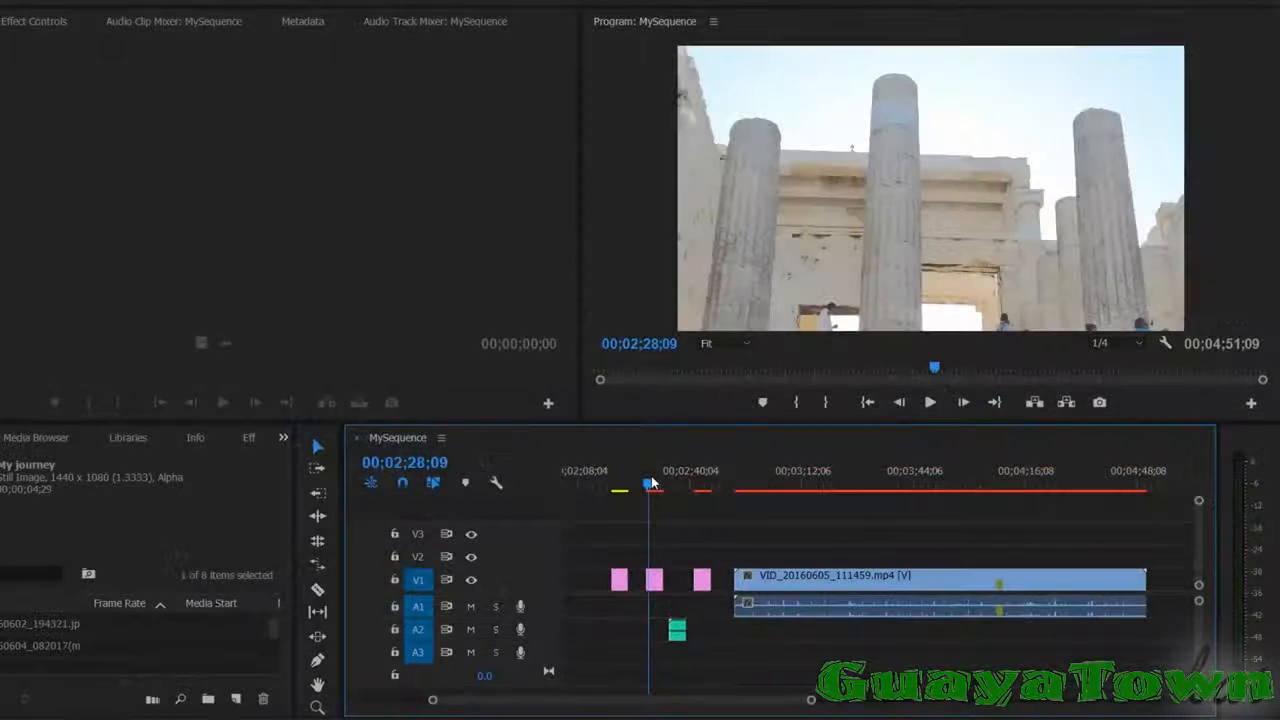
pyautogui.rightClick(653, 585)
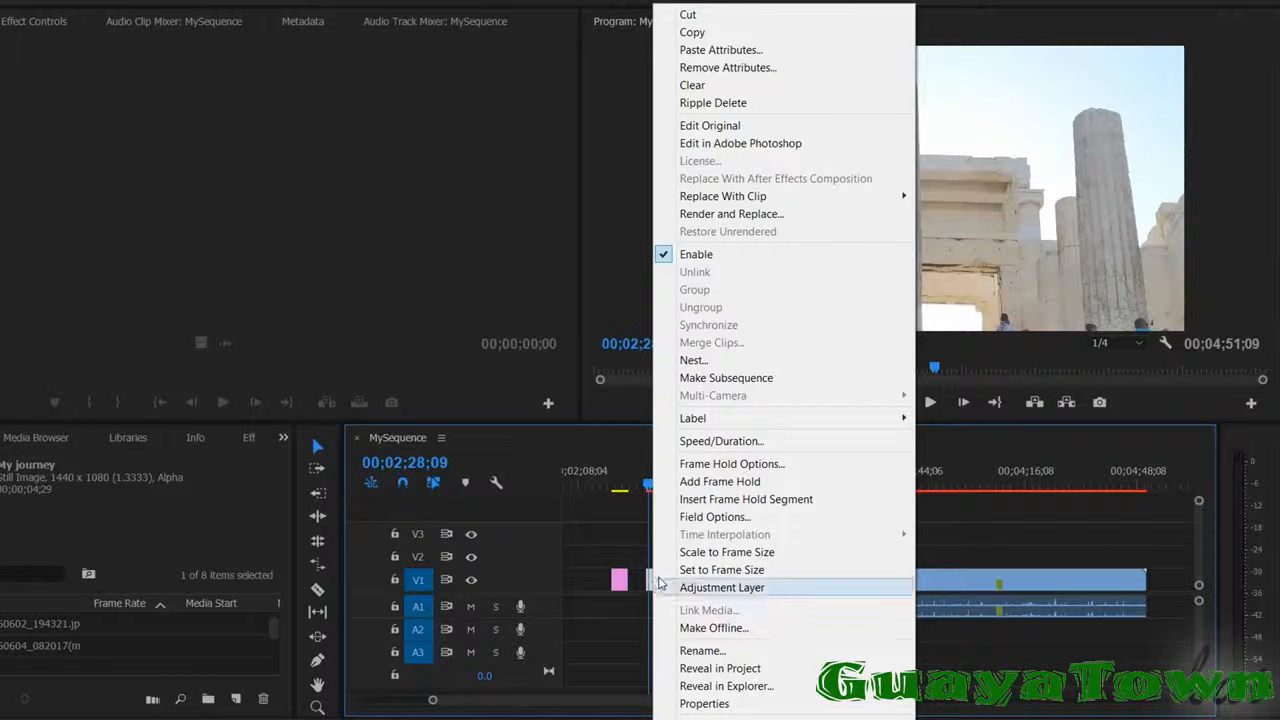
pyautogui.click(727, 553)
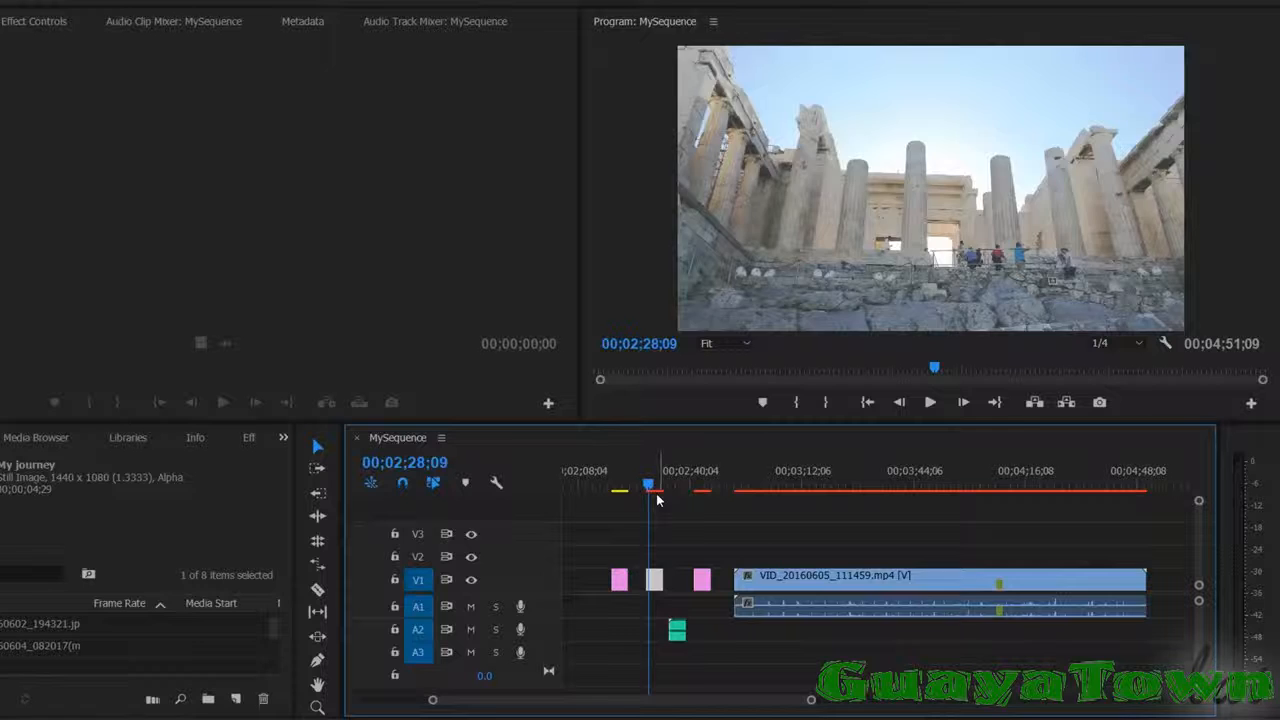
# - Preview the third photo clip at 00;02;42;08 and inspect the arrangement of clips across the timeline at different zoom levels
pyautogui.moveTo(658, 487); pyautogui.dragTo(697, 487)
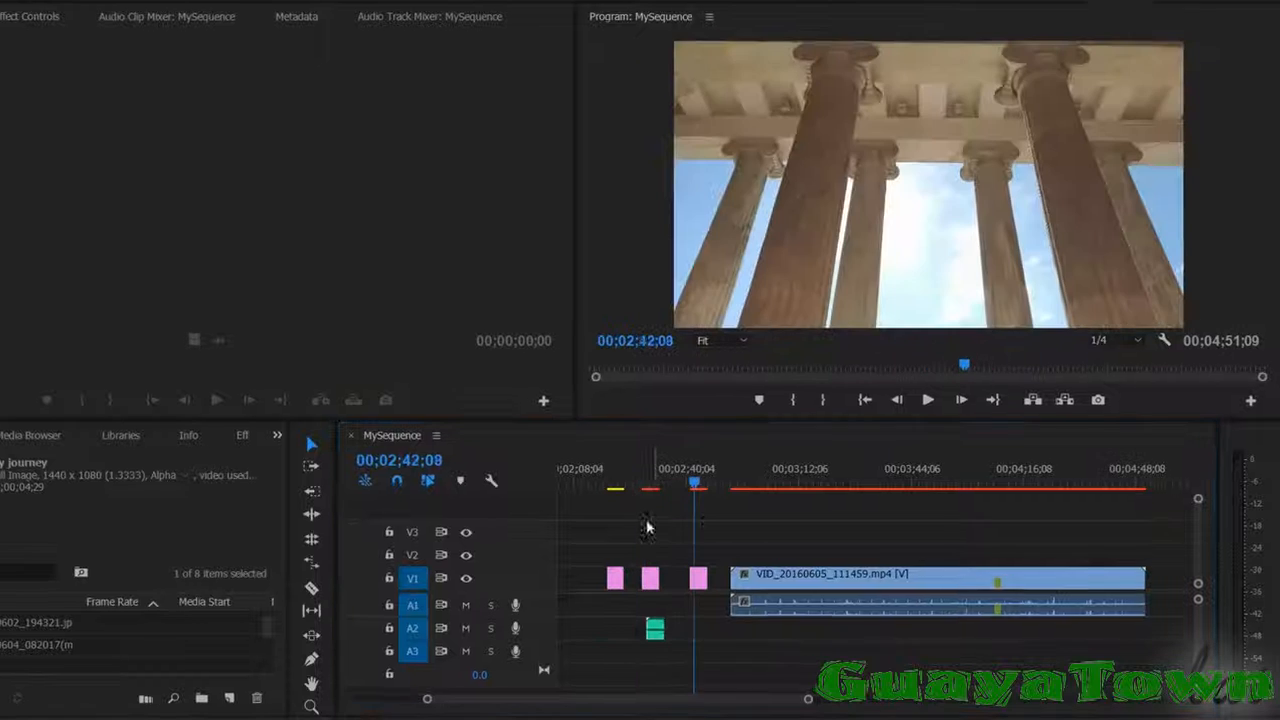
pyautogui.scroll(-10, 648, 526)
pyautogui.scroll(10, 871, 553)
pyautogui.scroll(-5, 869, 553)
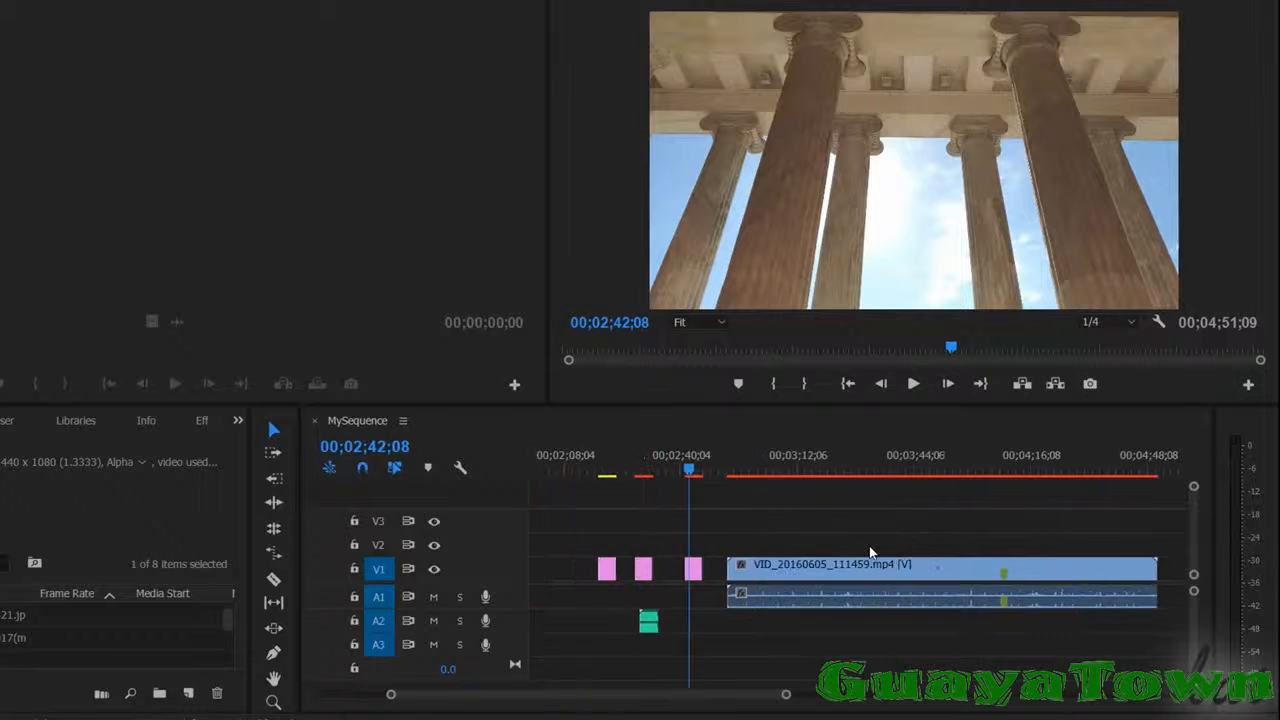
pyautogui.scroll(-1, 870, 553)
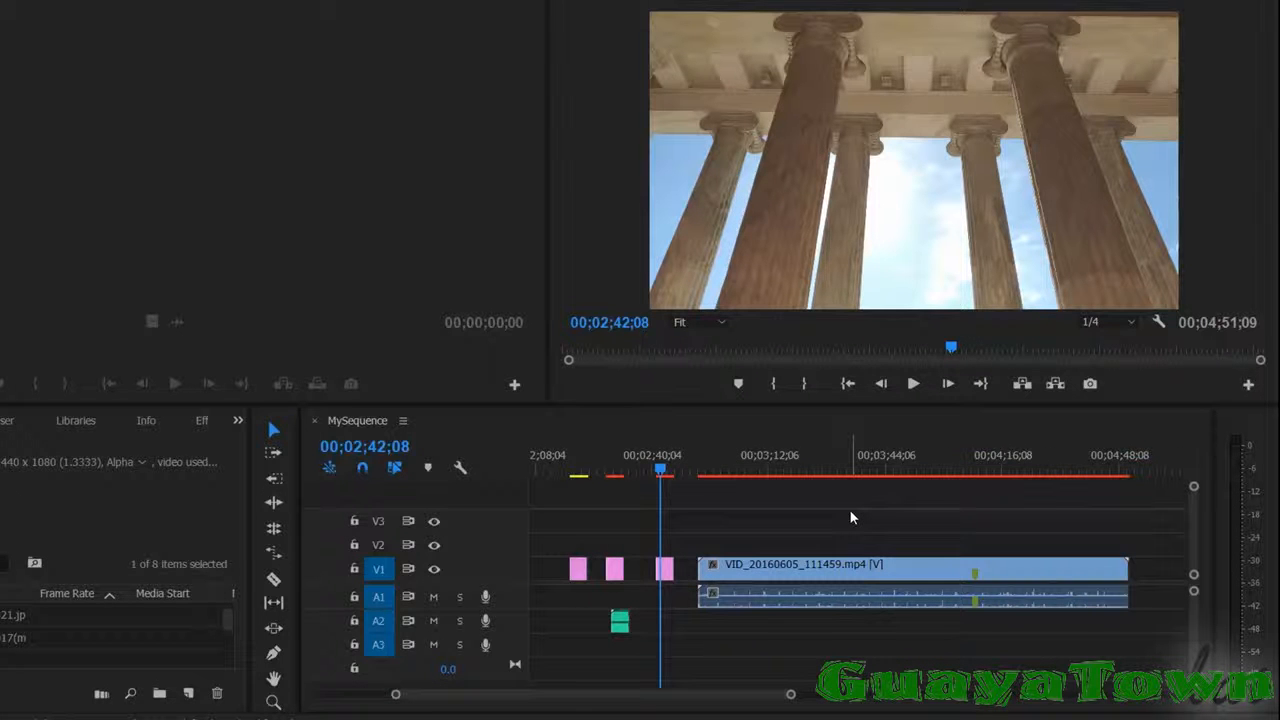
pyautogui.scroll(4, 677, 541)
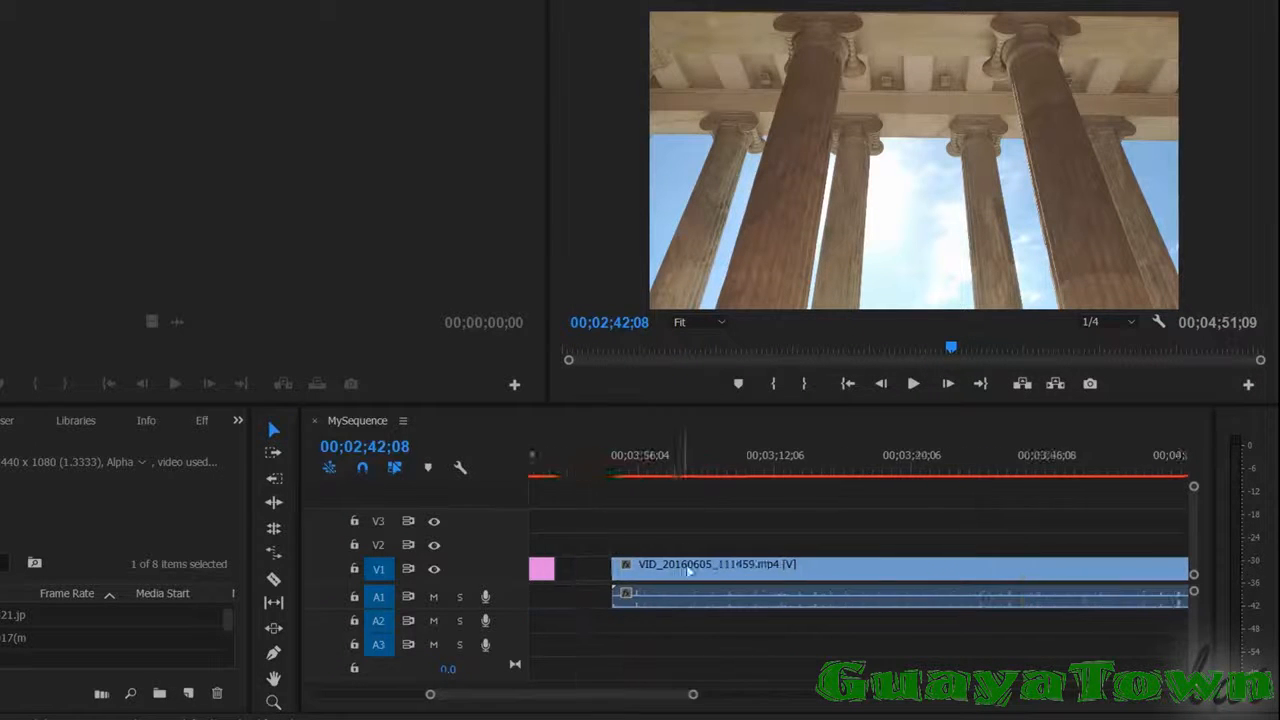
pyautogui.scroll(-2, 767, 592)
pyautogui.scroll(-5, 767, 592)
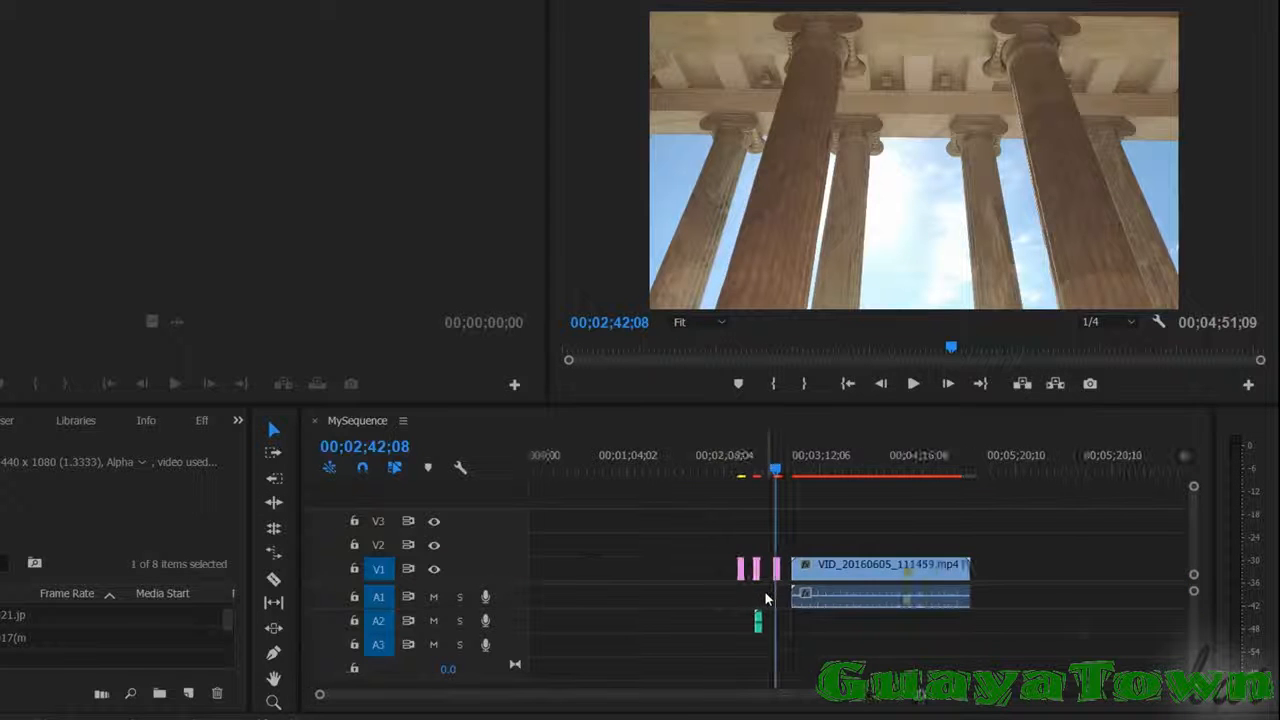
pyautogui.scroll(3, 765, 597)
# - Increase the height of tracks V1 and A1 to show clip thumbnails and audio waveforms
pyautogui.moveTo(470, 559); pyautogui.dragTo(470, 526)
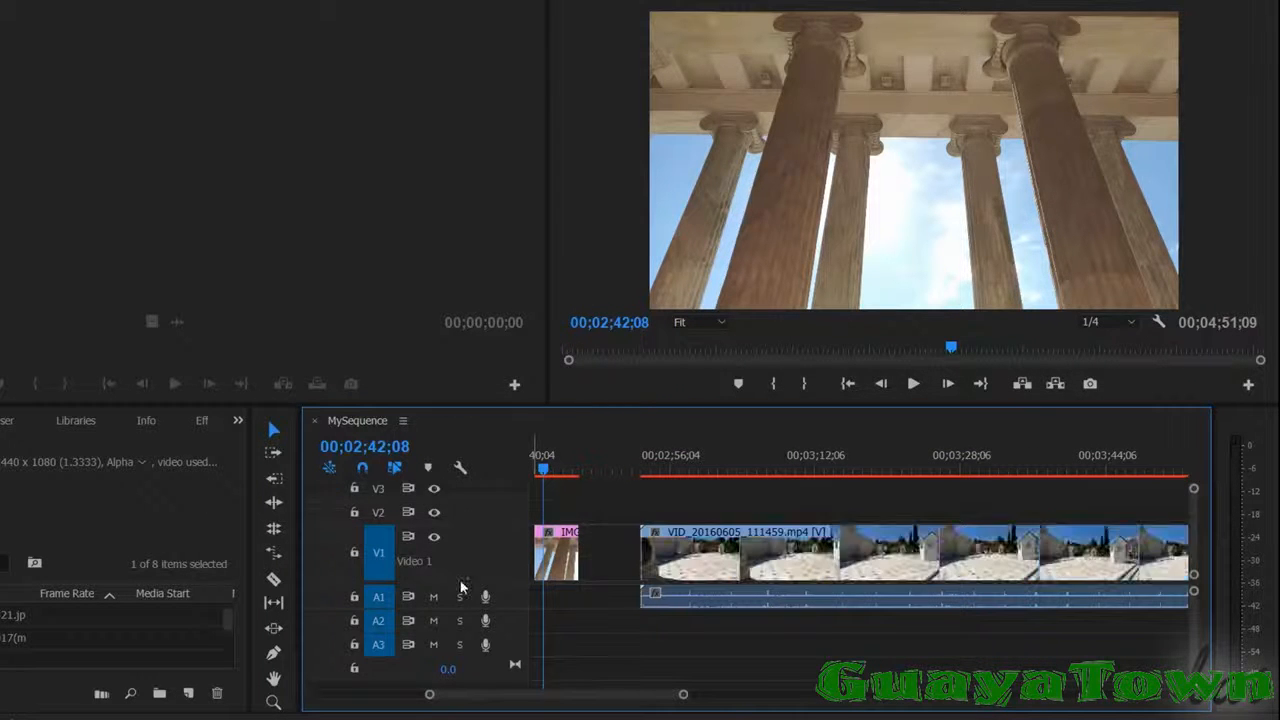
pyautogui.moveTo(457, 623); pyautogui.dragTo(444, 659)
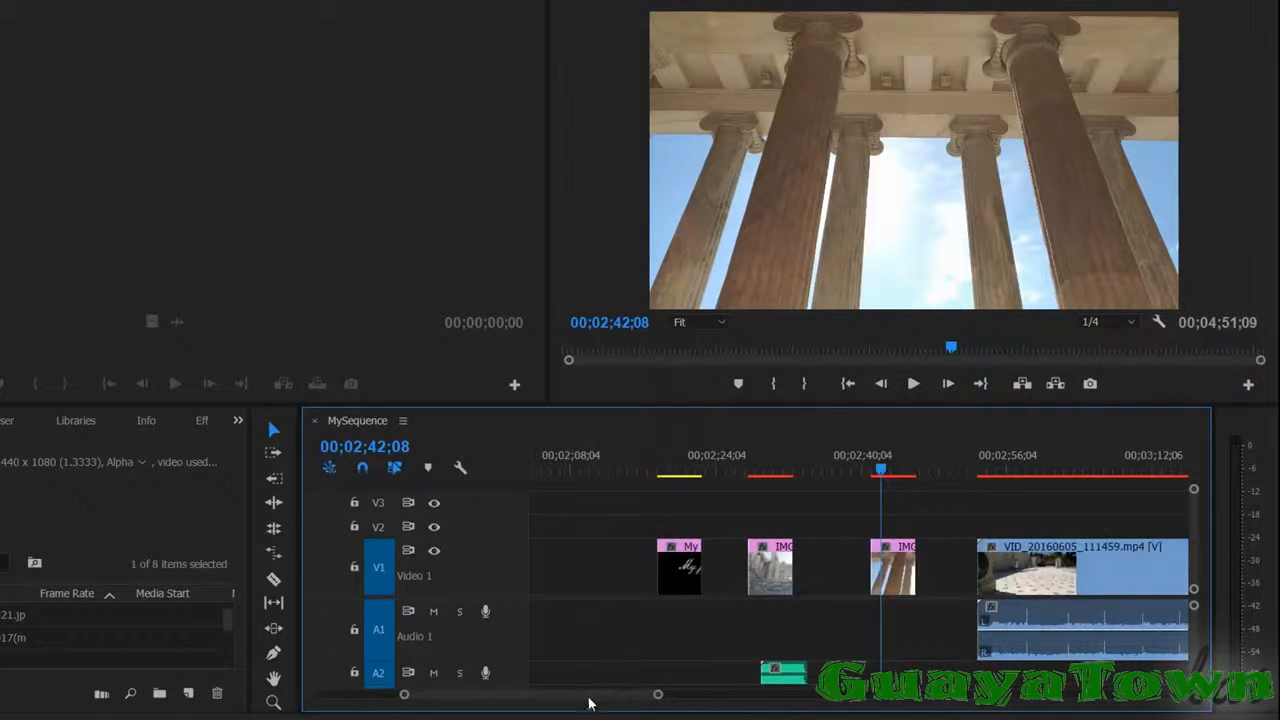
# - Place the playhead at 00;03;03;08 within the VID_20160605_111459.mp4 clip
pyautogui.moveTo(590, 697)
pyautogui.mouseDown()
pyautogui.moveTo(680, 706)
pyautogui.moveTo(590, 706)
pyautogui.mouseUp()
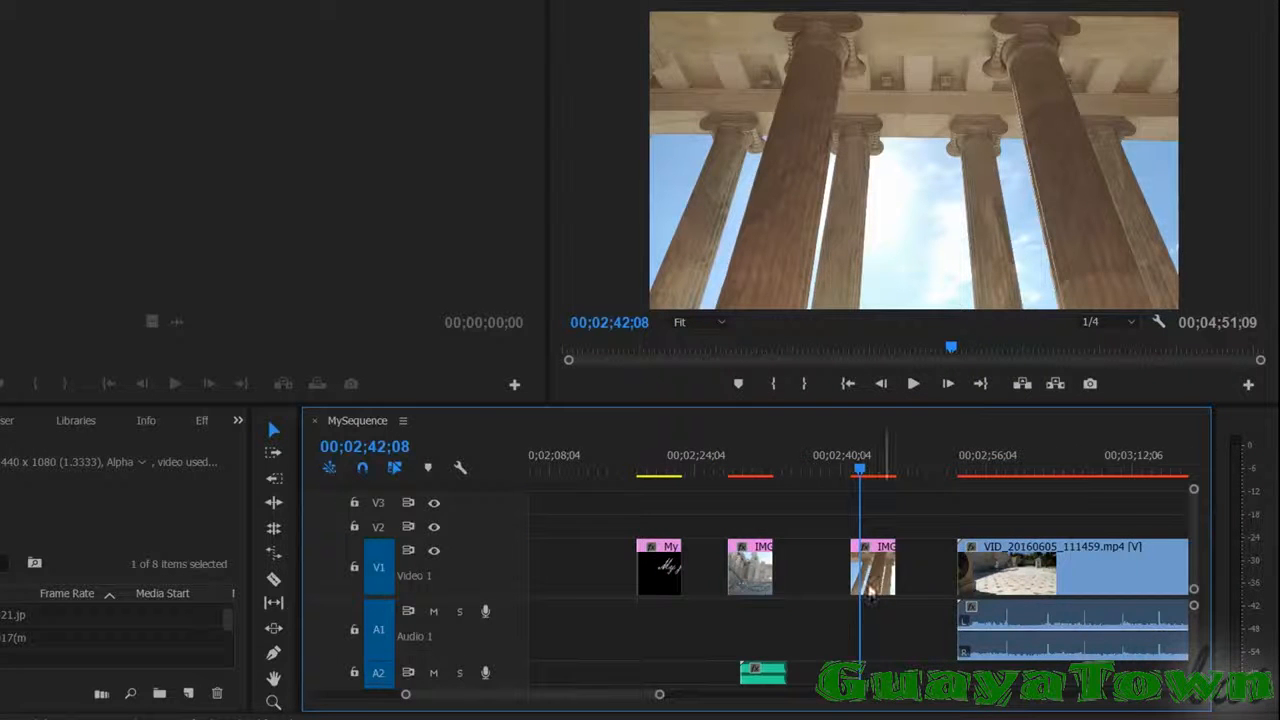
pyautogui.moveTo(565, 702); pyautogui.dragTo(594, 710)
pyautogui.click(713, 462)
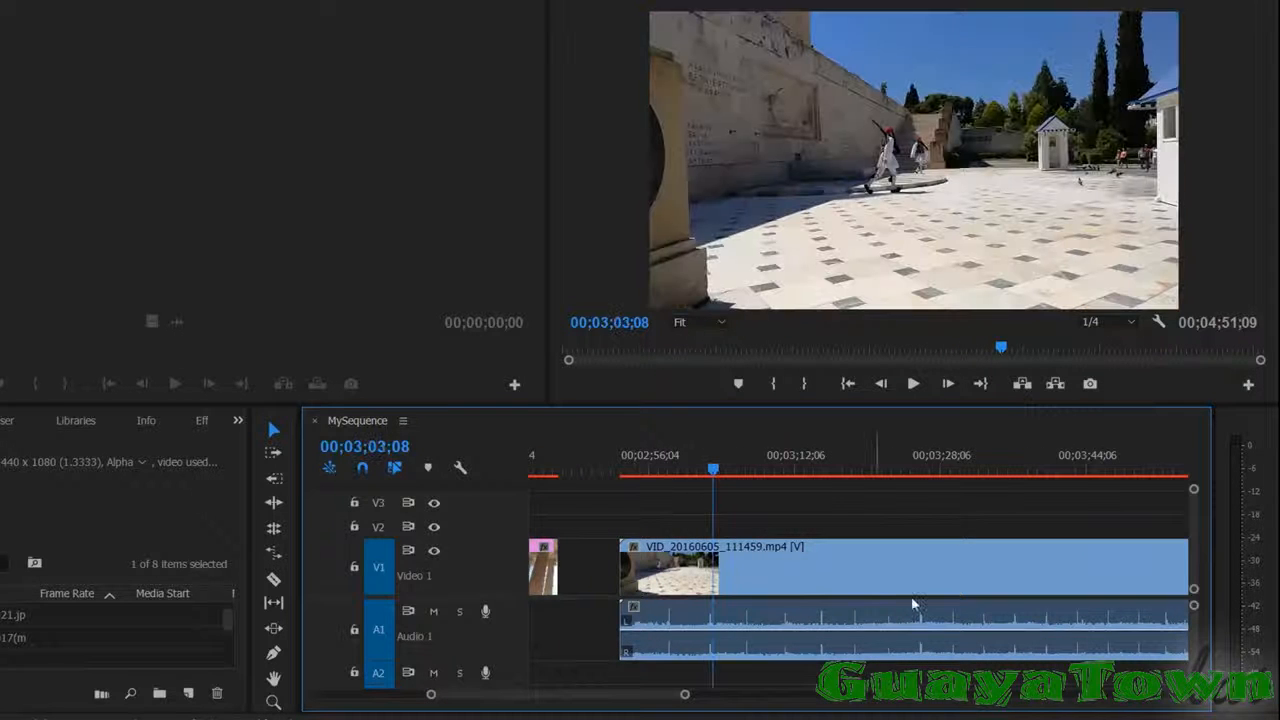
# - Show continuous video thumbnails on the timeline clips of MySequence
pyautogui.rightClick(370, 421)
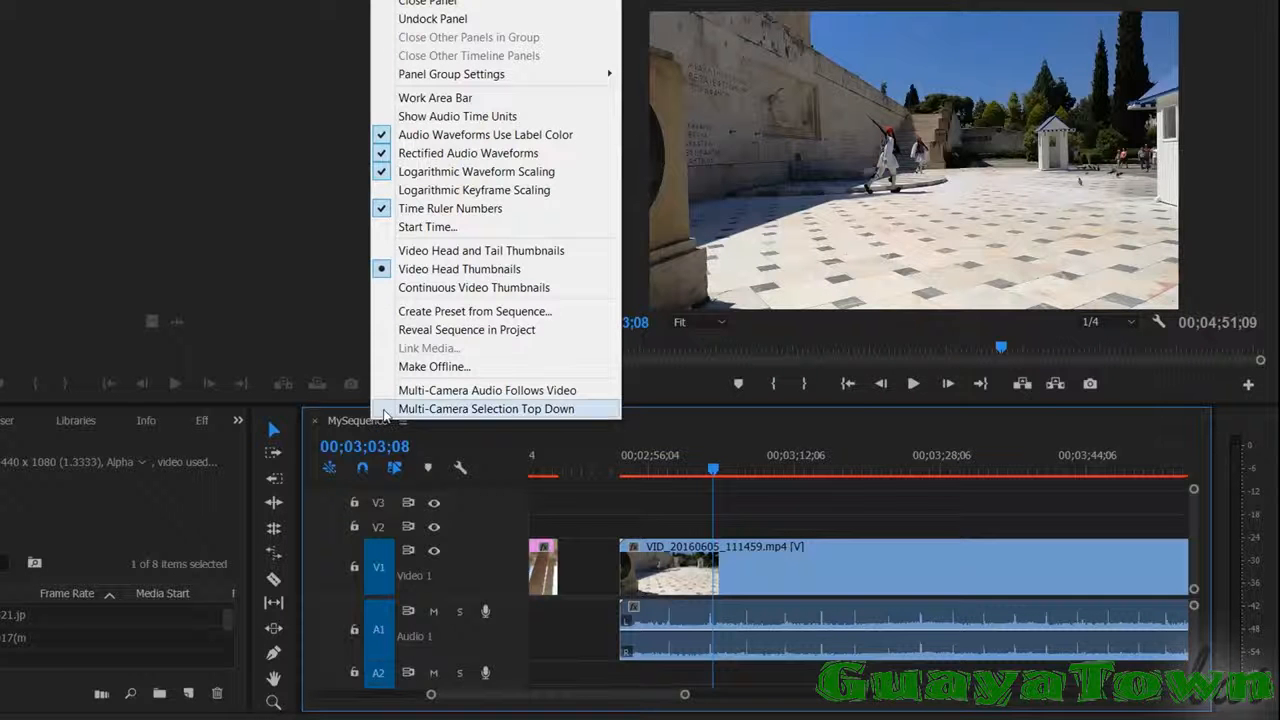
pyautogui.click(483, 289)
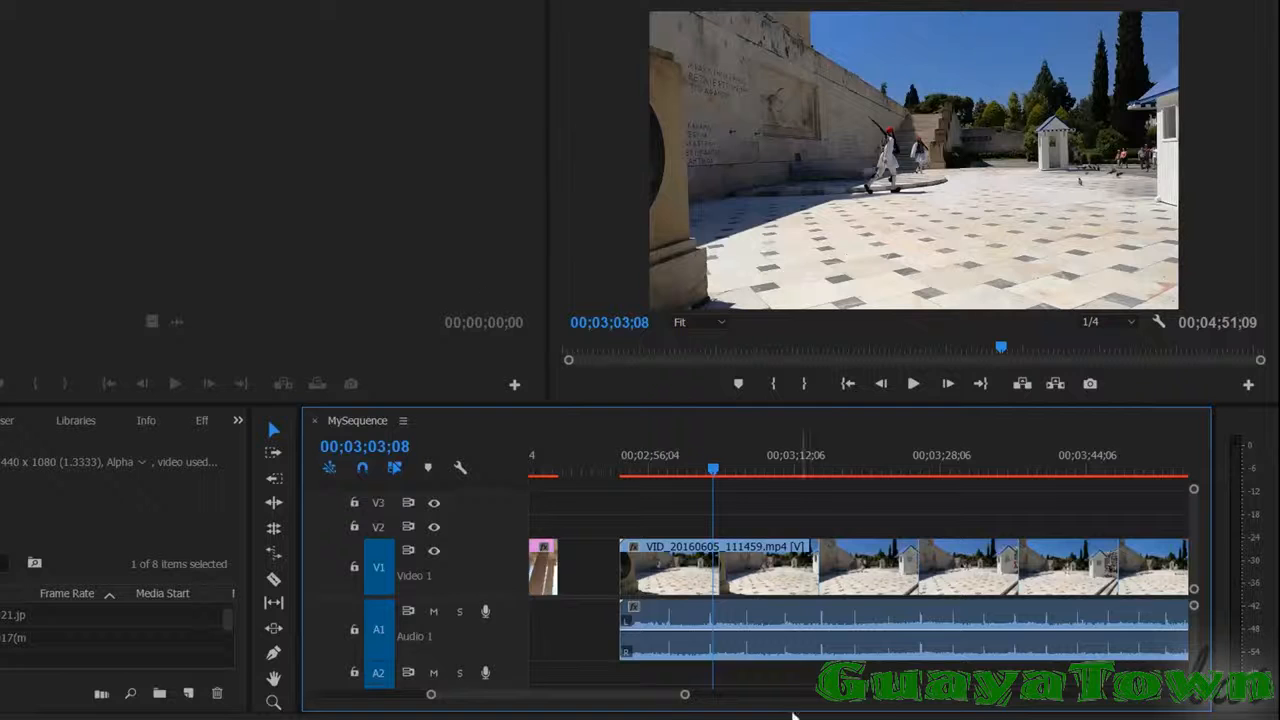
pyautogui.moveTo(613, 704)
pyautogui.mouseDown()
pyautogui.moveTo(675, 708)
pyautogui.moveTo(632, 709)
pyautogui.mouseUp()
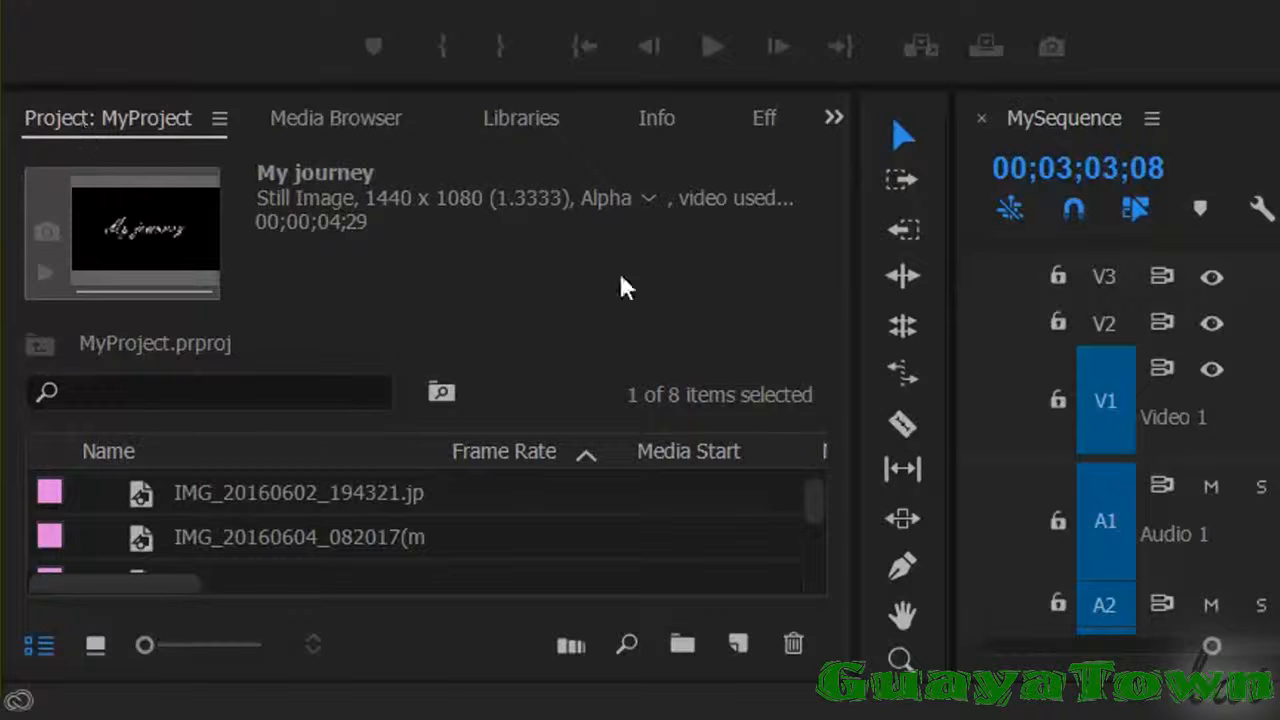
# - Open IMG_20160604_082017(mod).jpg and VID_20160605_111459.mp4 from the project in the Source monitor, one after the other
pyautogui.moveTo(820, 511); pyautogui.dragTo(831, 560)
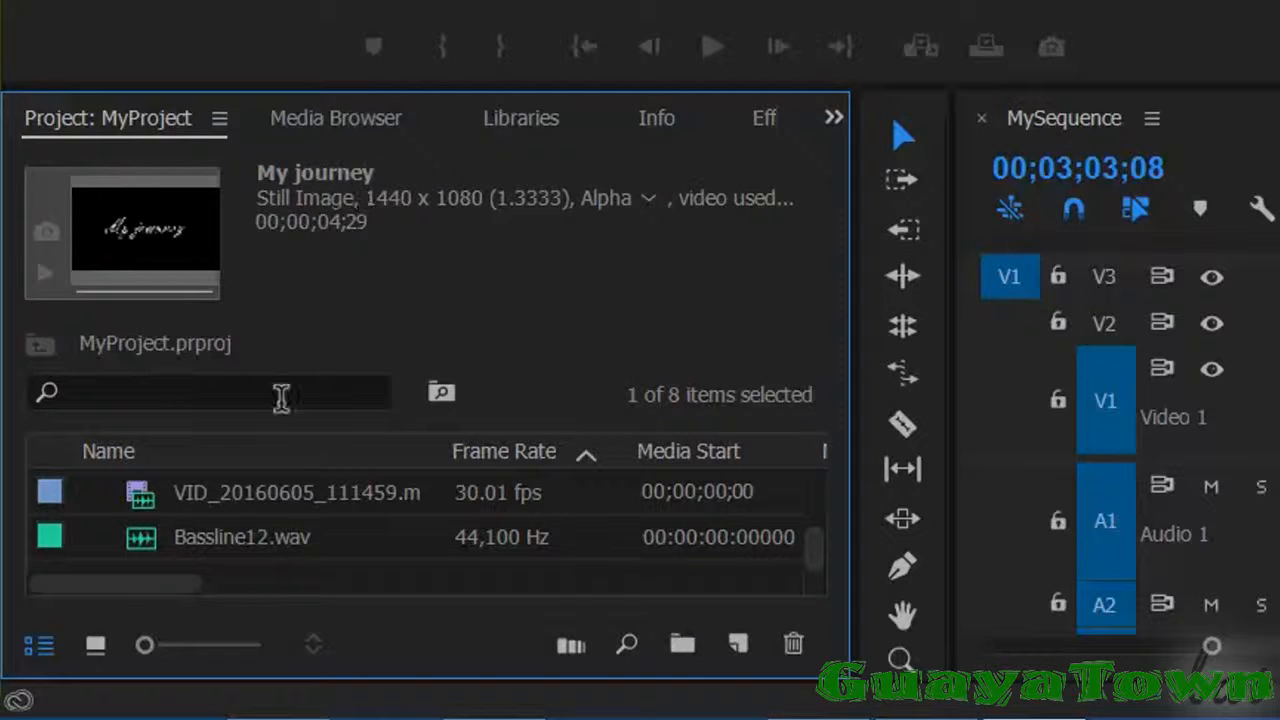
pyautogui.click(278, 492)
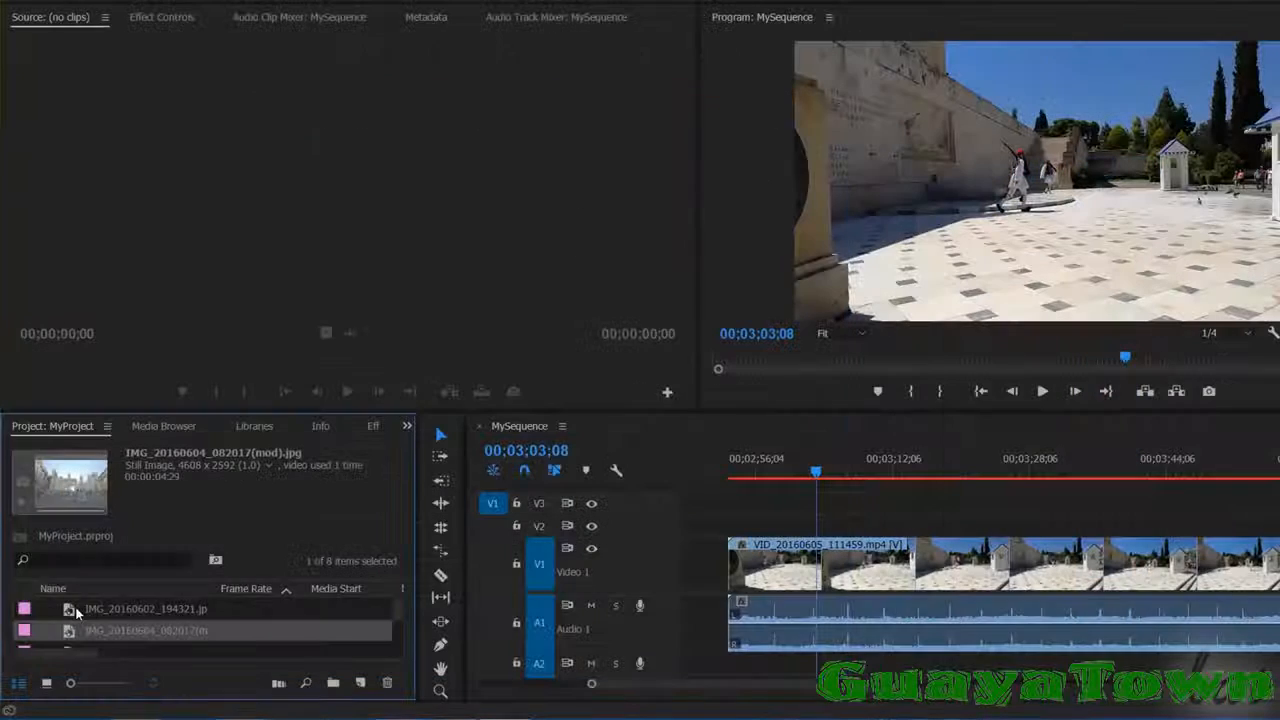
pyautogui.doubleClick(77, 610)
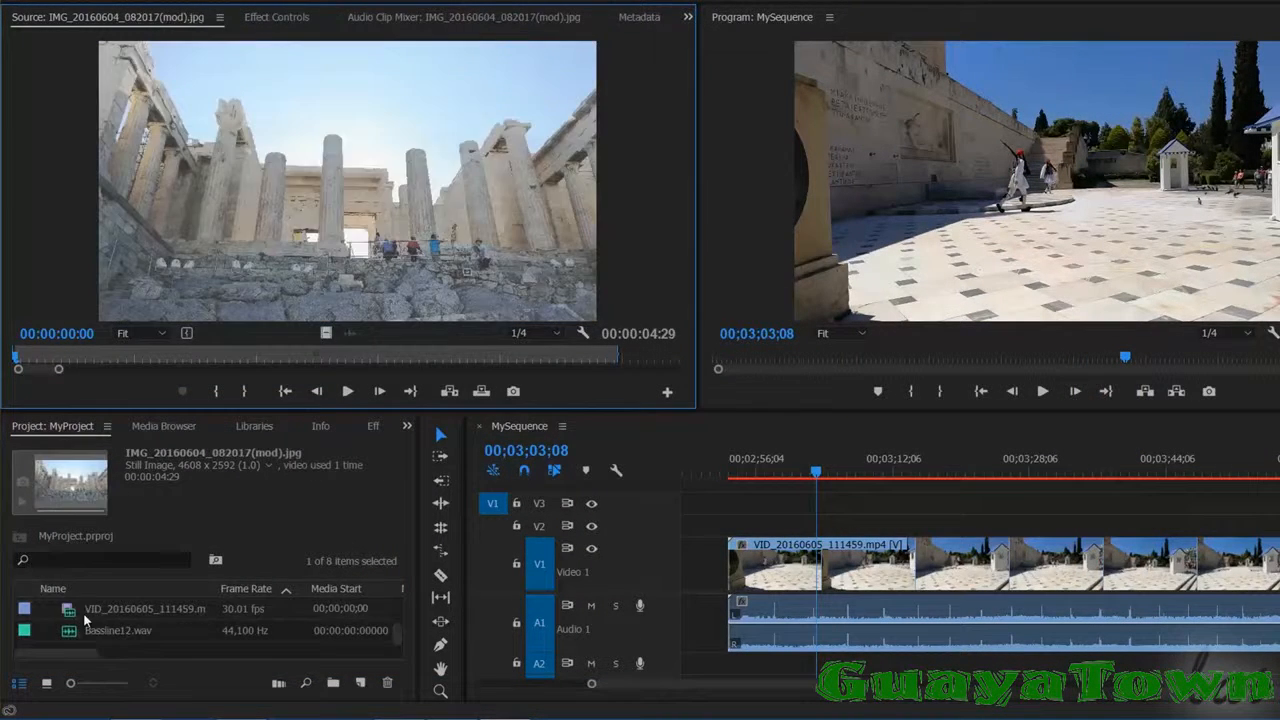
pyautogui.click(67, 612)
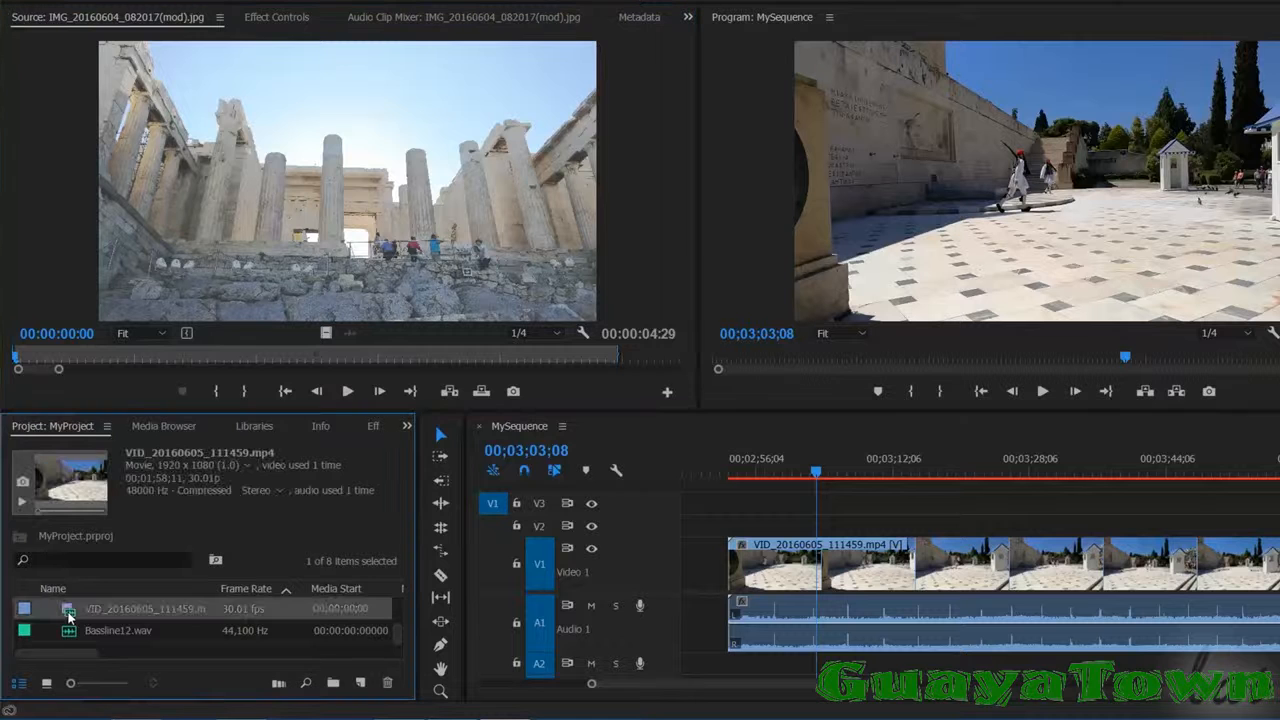
pyautogui.doubleClick(69, 612)
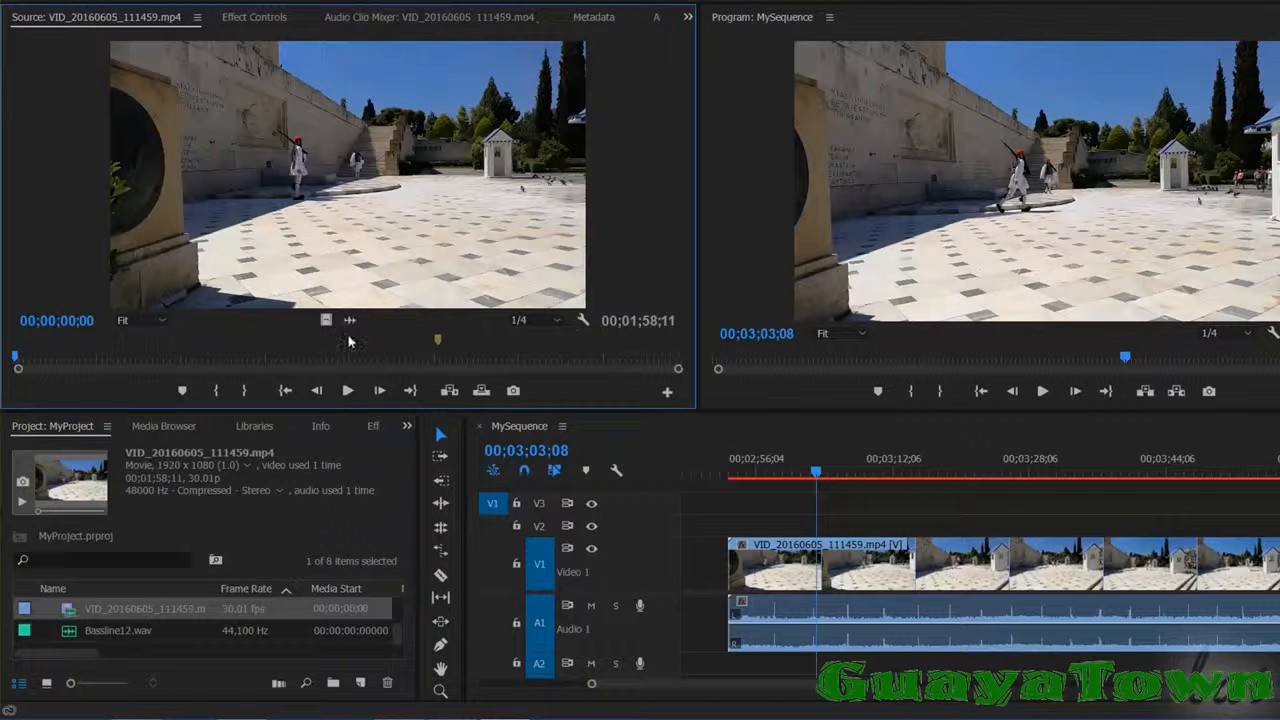
# - Play the video in the Source monitor and examine its audio view, playback resolution options and frame export control
pyautogui.click(347, 391)
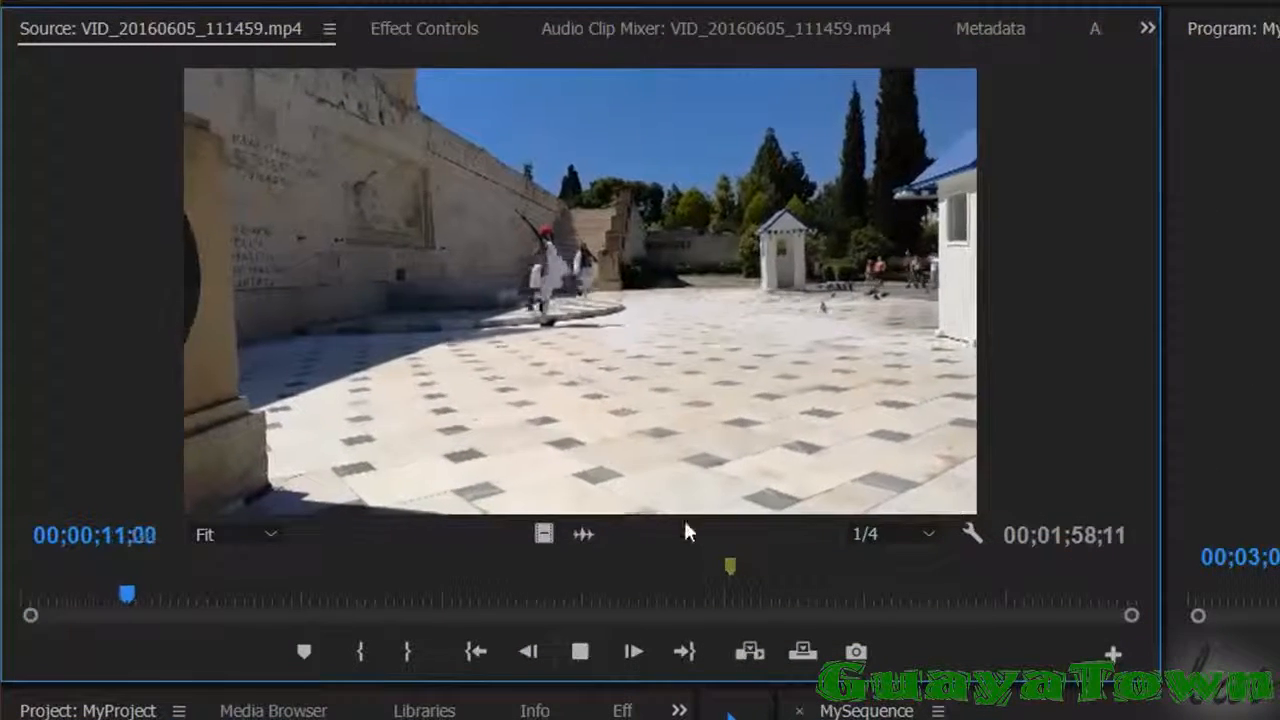
pyautogui.click(586, 534)
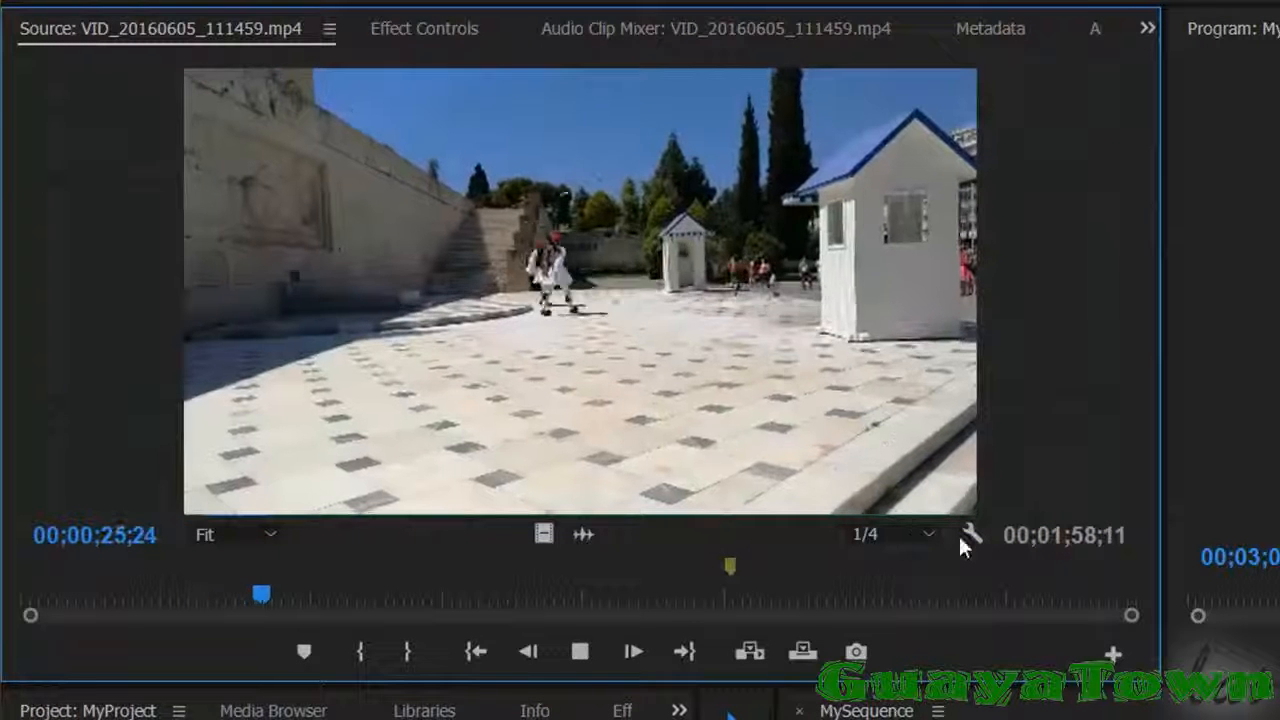
pyautogui.click(928, 536)
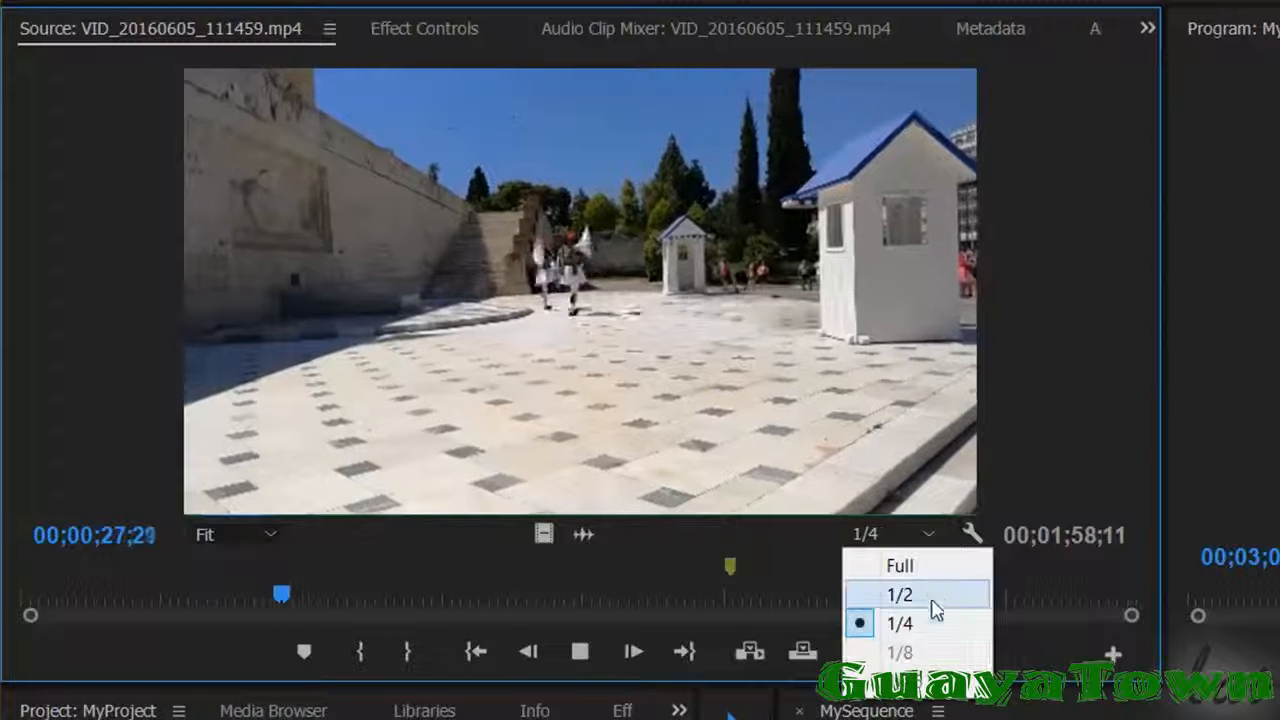
pyautogui.click(918, 566)
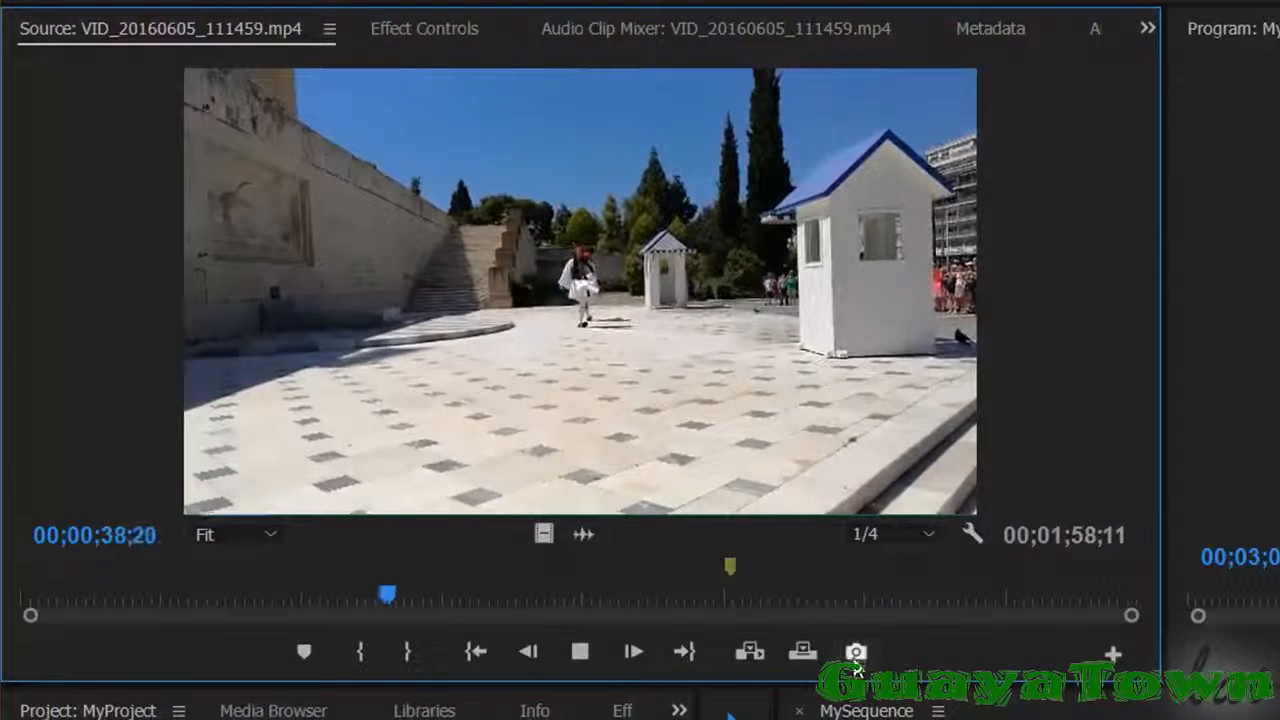
pyautogui.click(856, 652)
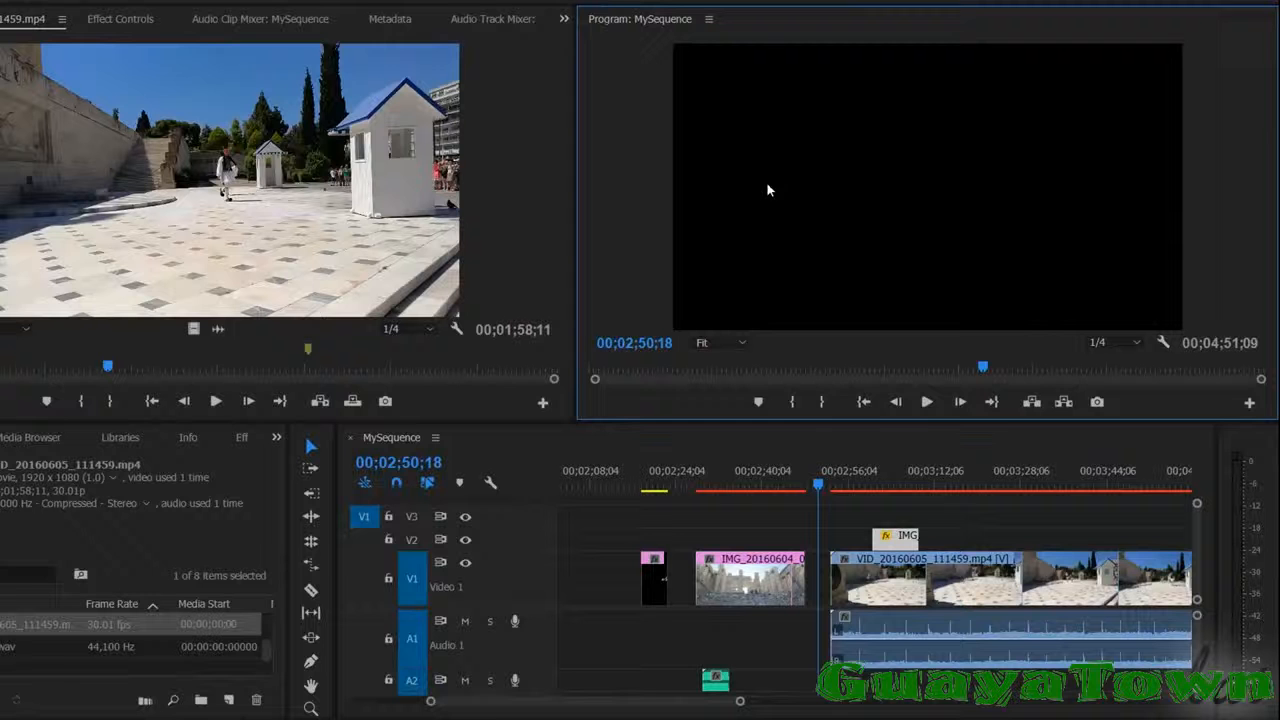
# - Play the sequence in the Program monitor from 00;02;50;18 and stop within the VID_20160605_111459.mp4 clip
pyautogui.click(927, 401)
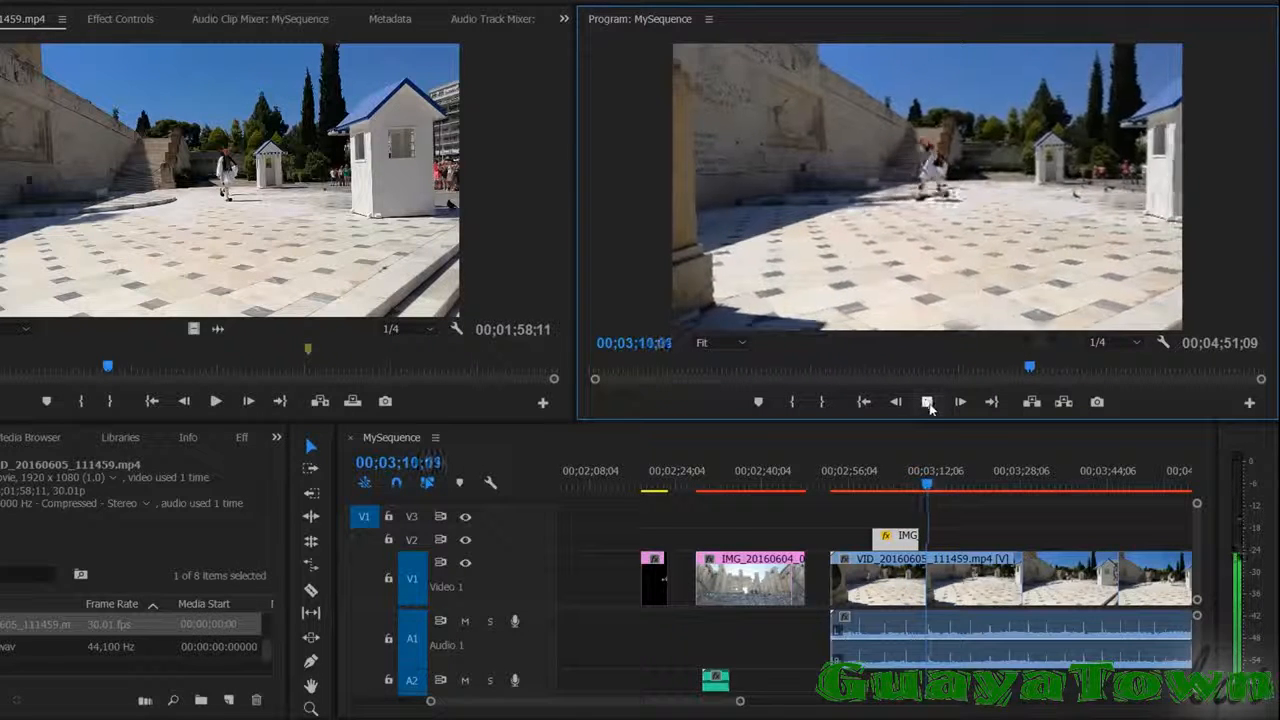
pyautogui.click(926, 401)
pyautogui.moveTo(924, 497); pyautogui.dragTo(914, 447)
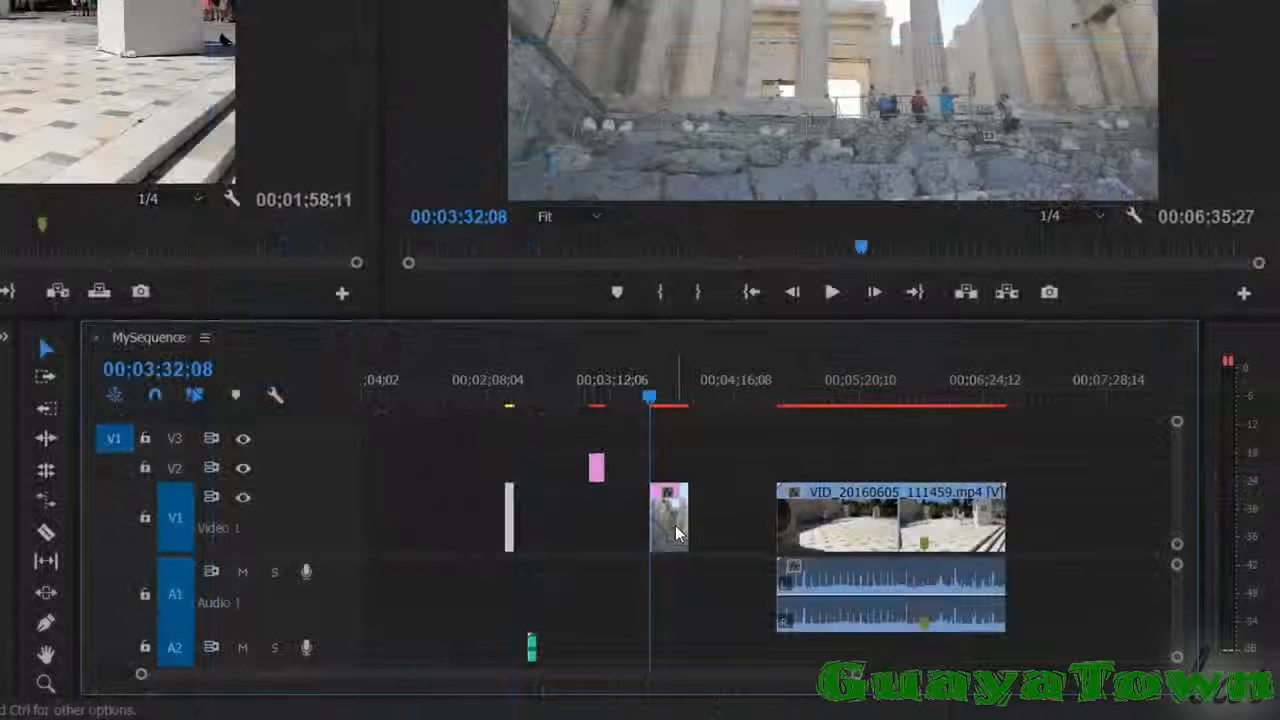
# - Select the photo clip on V1 and move the VID_20160605_111459.mp4 clip slightly earlier on the timeline
pyautogui.click(675, 530)
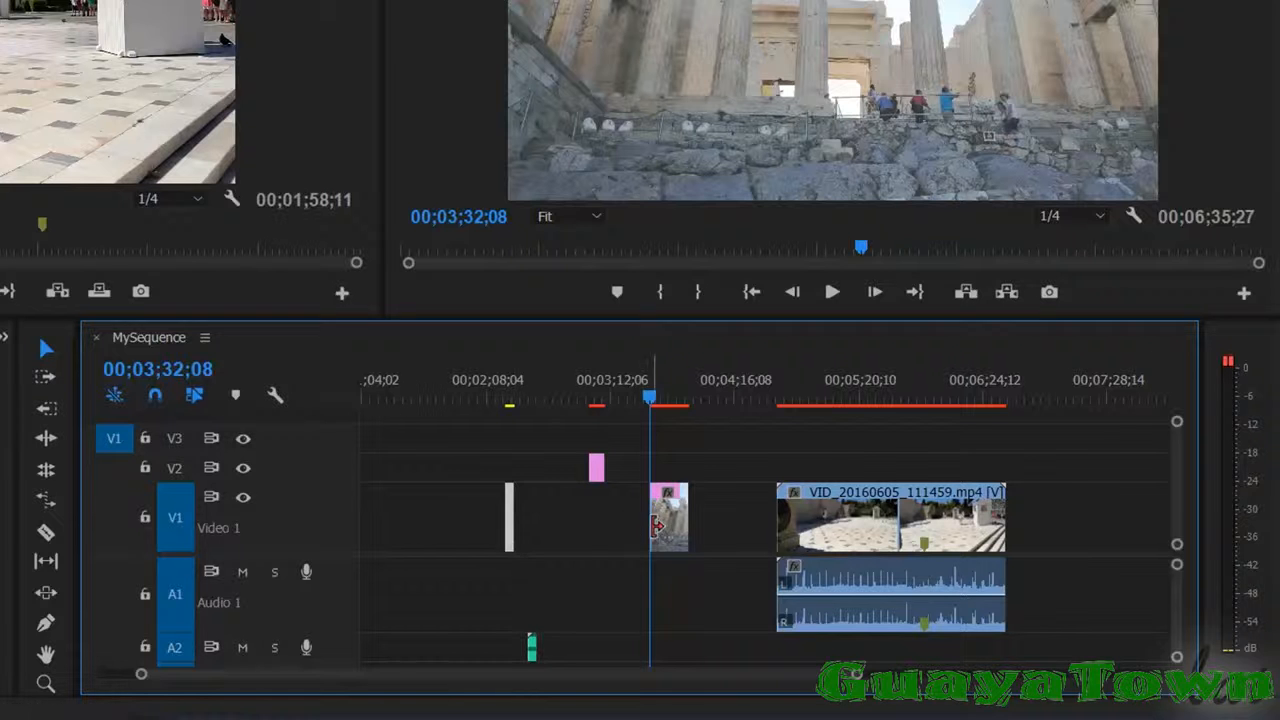
pyautogui.moveTo(640, 531)
pyautogui.mouseDown()
pyautogui.moveTo(612, 530)
pyautogui.moveTo(699, 532)
pyautogui.moveTo(569, 530)
pyautogui.moveTo(703, 449)
pyautogui.moveTo(764, 443)
pyautogui.moveTo(675, 473)
pyautogui.moveTo(636, 552)
pyautogui.mouseUp()
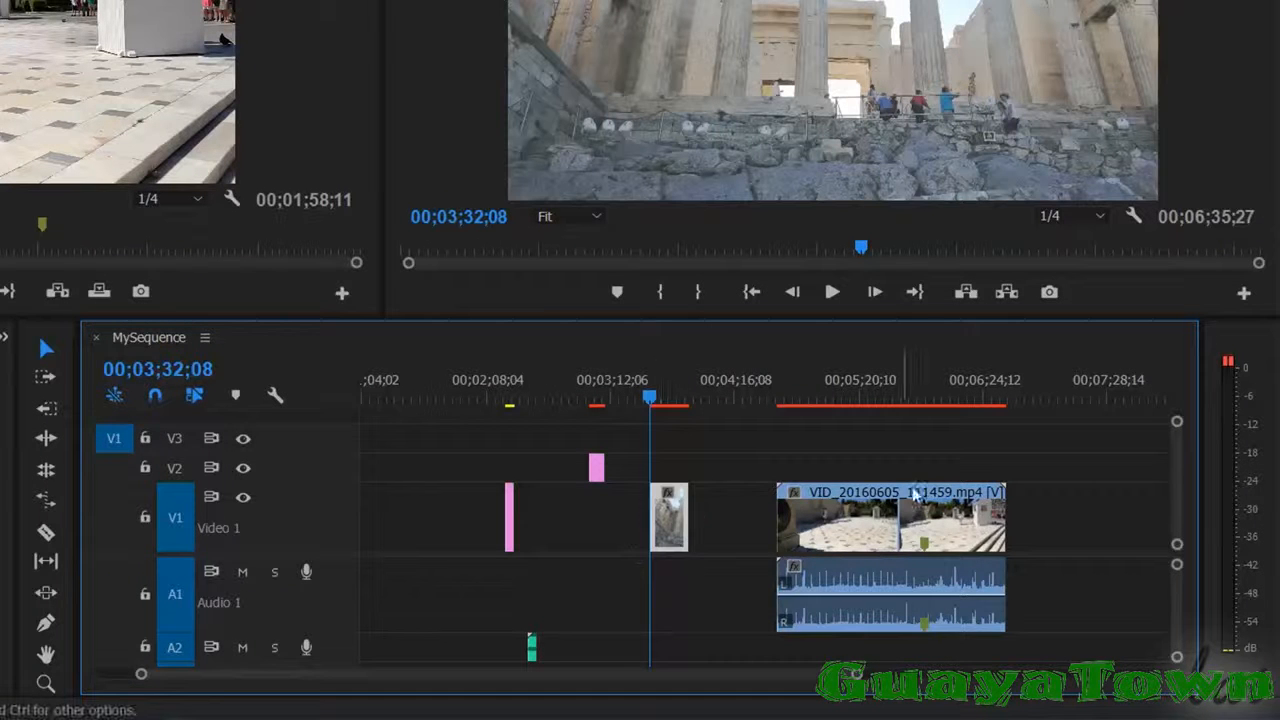
pyautogui.moveTo(915, 530)
pyautogui.mouseDown()
pyautogui.moveTo(888, 530)
pyautogui.moveTo(1045, 530)
pyautogui.moveTo(820, 528)
pyautogui.moveTo(1030, 520)
pyautogui.moveTo(890, 535)
pyautogui.mouseUp()
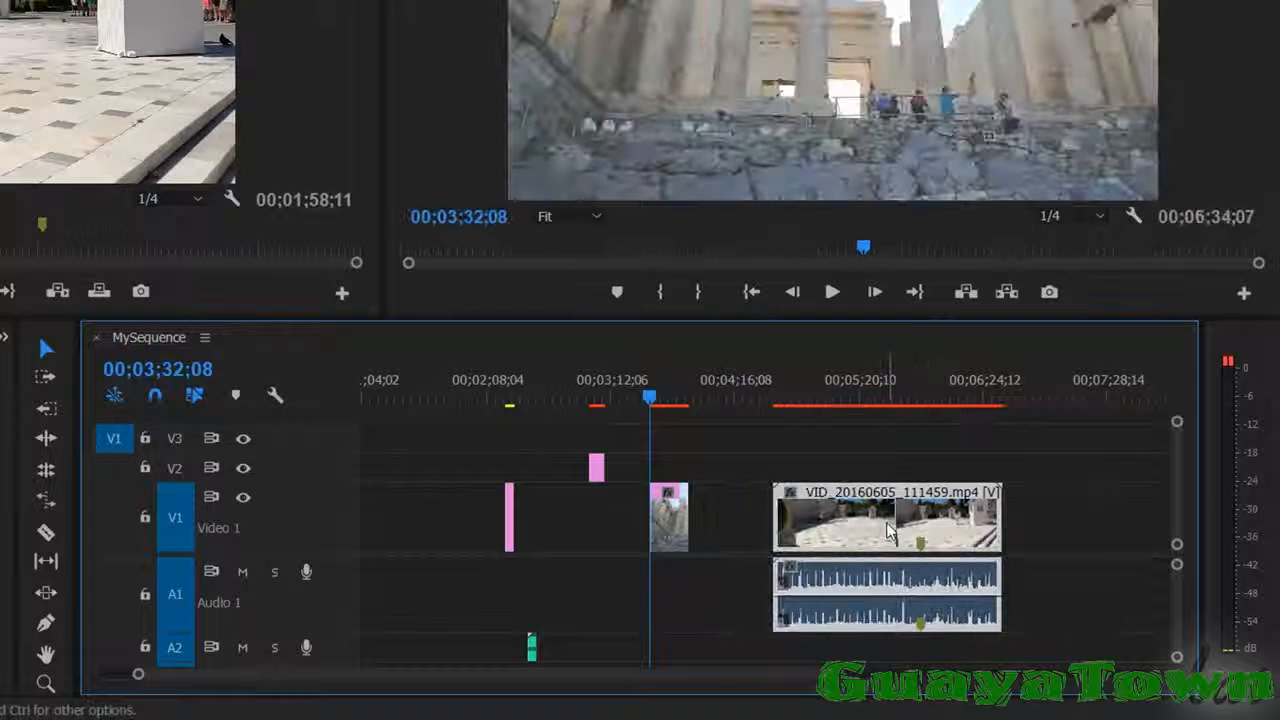
# - Unlink the video and audio of the VID_20160605_111459.mp4 clip and try moving the video part separately
pyautogui.rightClick(890, 532)
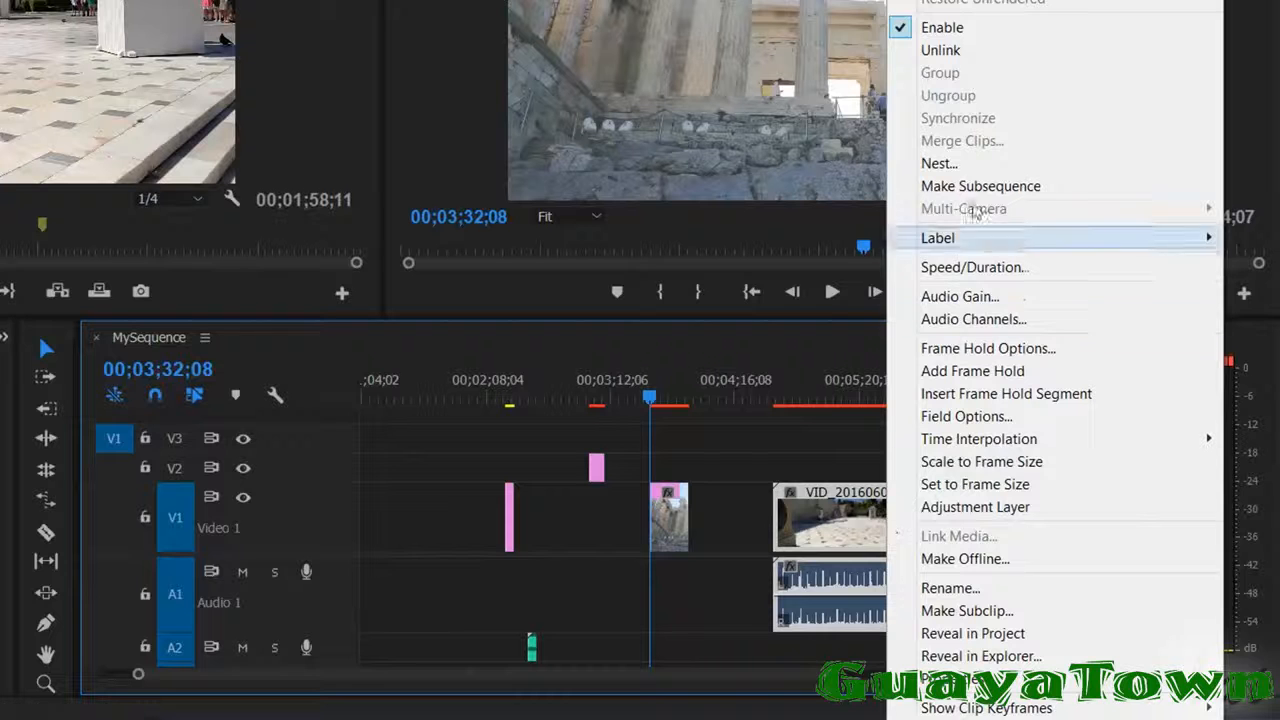
pyautogui.click(956, 58)
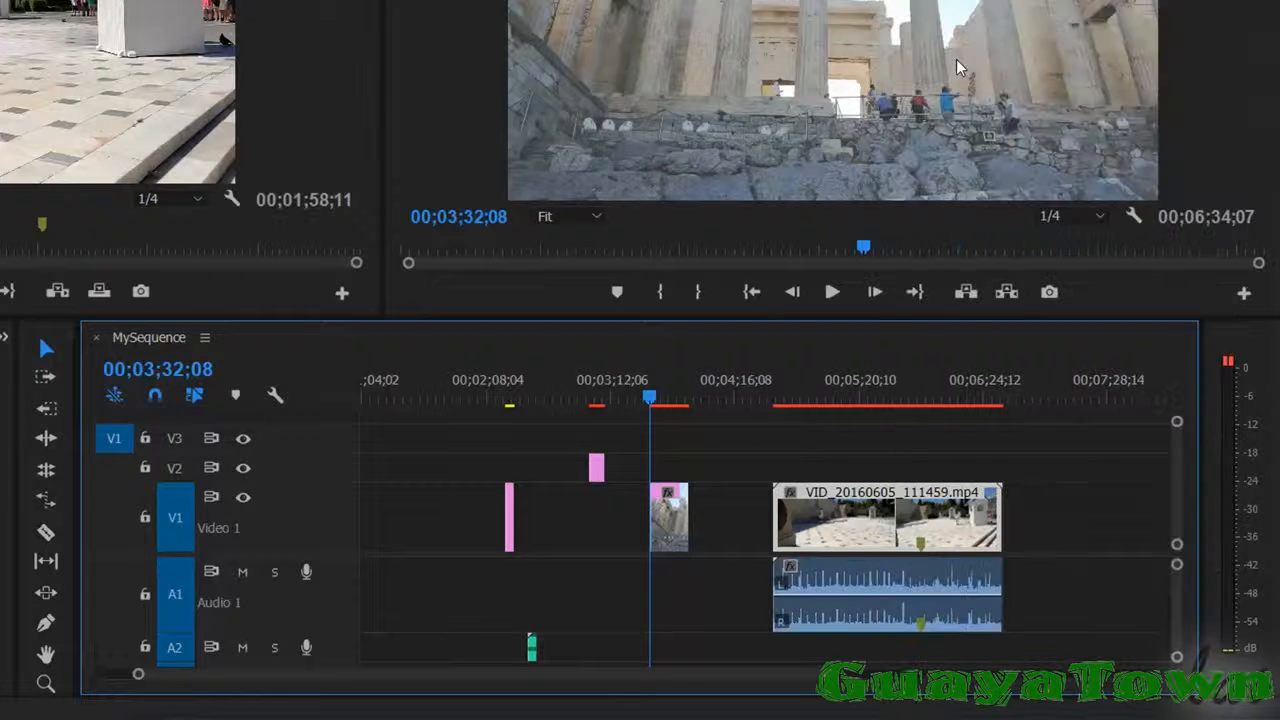
pyautogui.moveTo(850, 545); pyautogui.dragTo(822, 512)
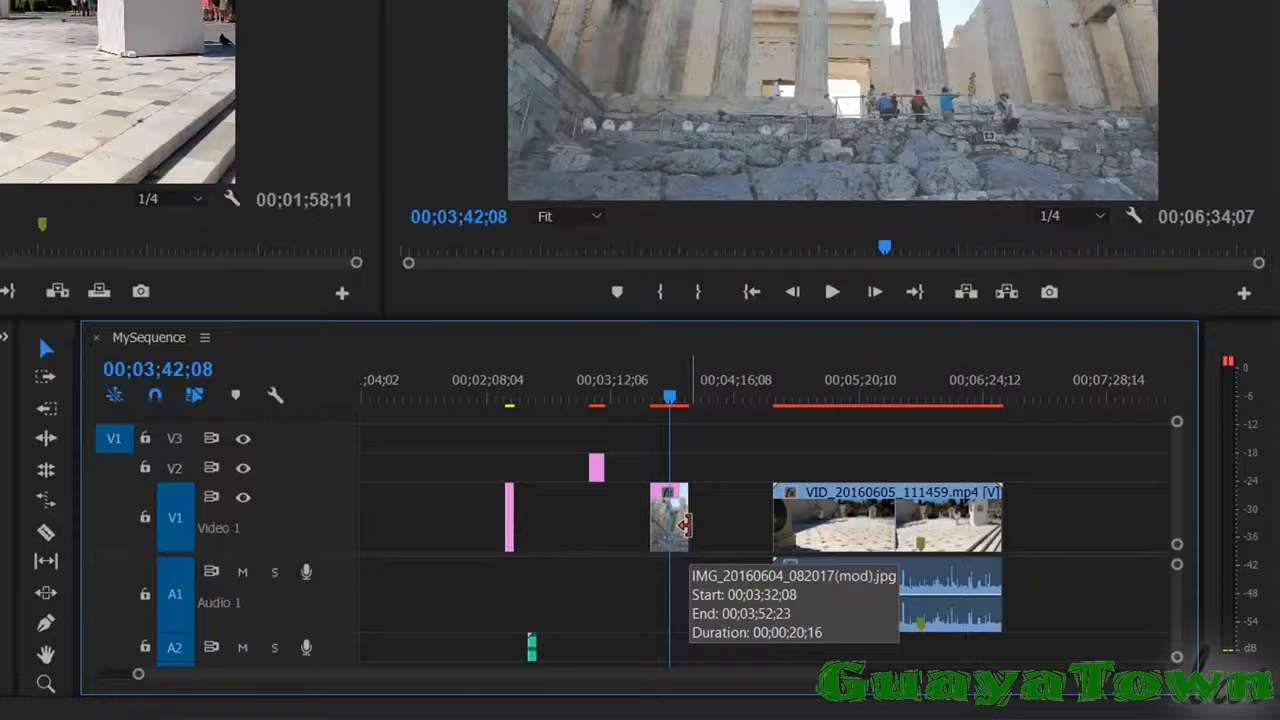
# - Trim the ends of the photo and video clips on V1, extending the video back to its full duration of 00;01;58;12
pyautogui.moveTo(683, 524); pyautogui.dragTo(749, 543)
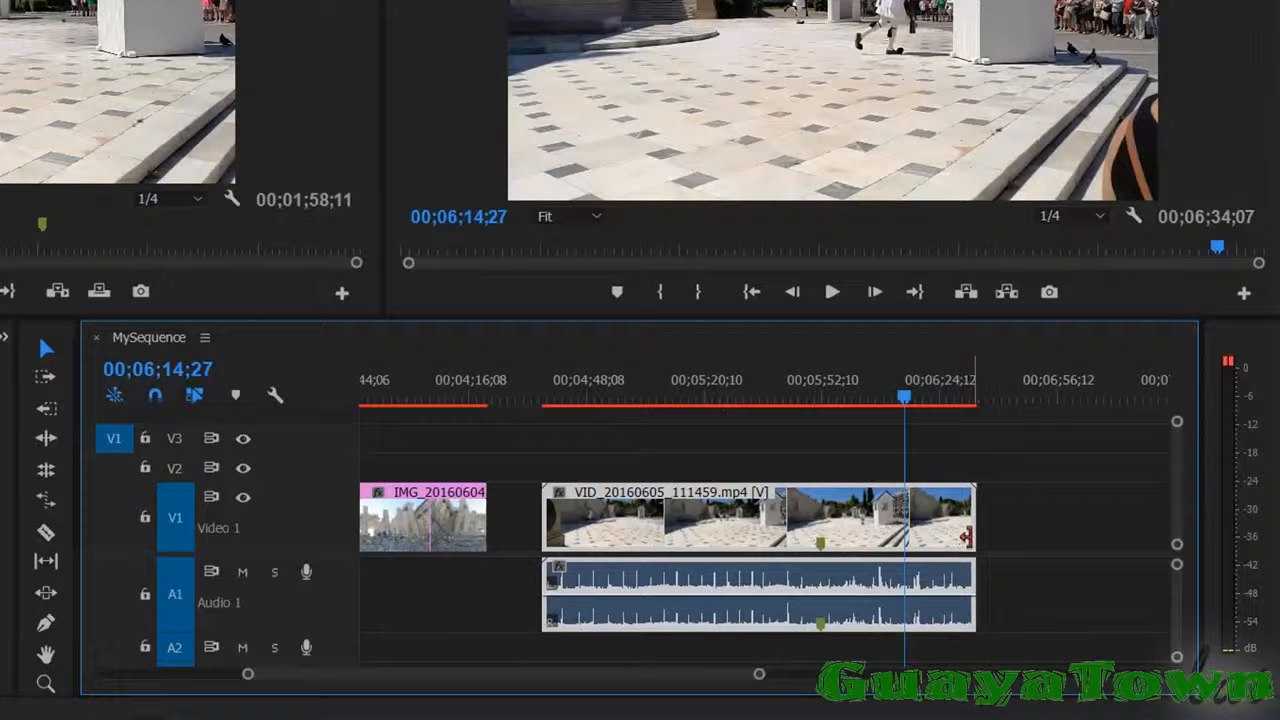
pyautogui.moveTo(966, 537); pyautogui.dragTo(698, 537)
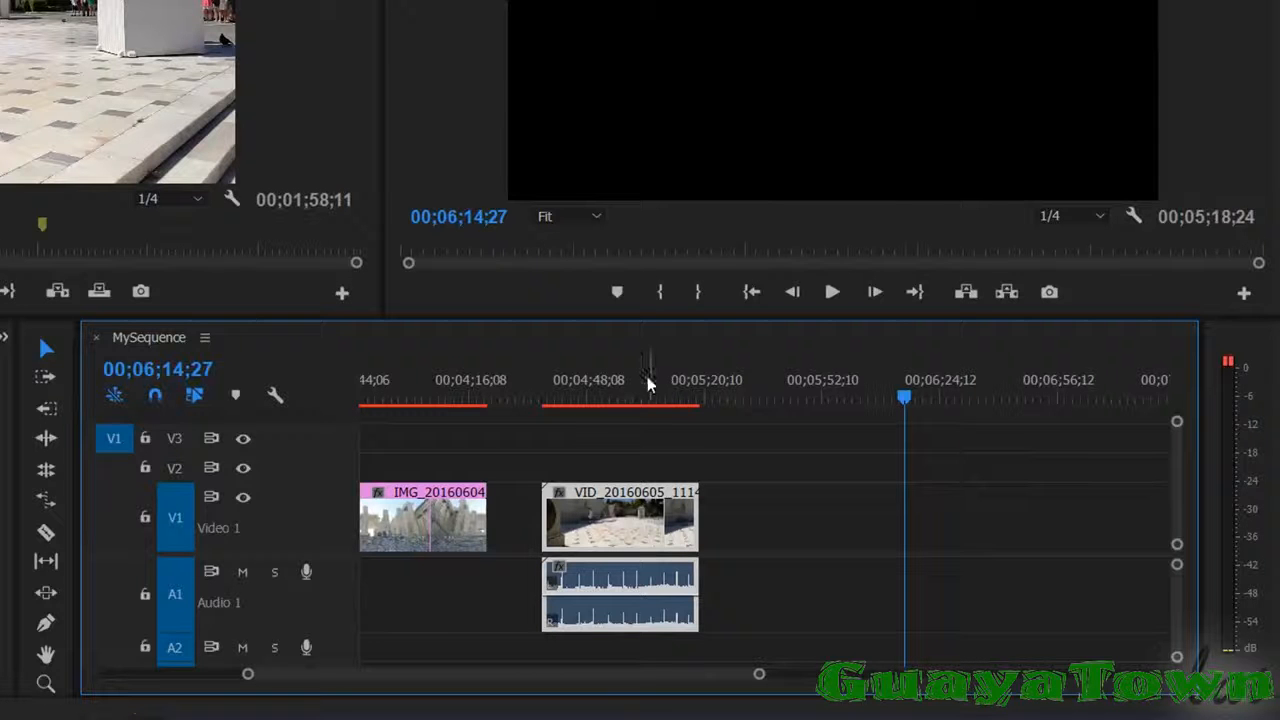
pyautogui.moveTo(693, 521); pyautogui.dragTo(1090, 495)
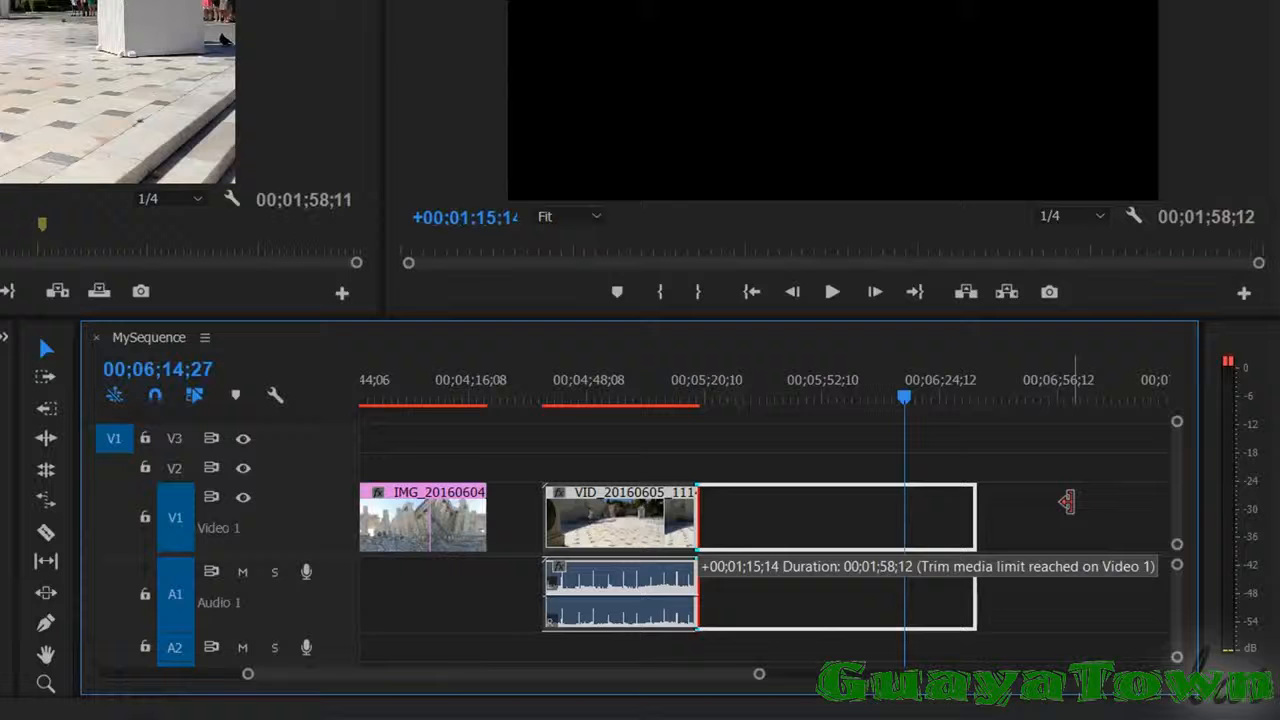
pyautogui.moveTo(1075, 511); pyautogui.dragTo(1075, 511)
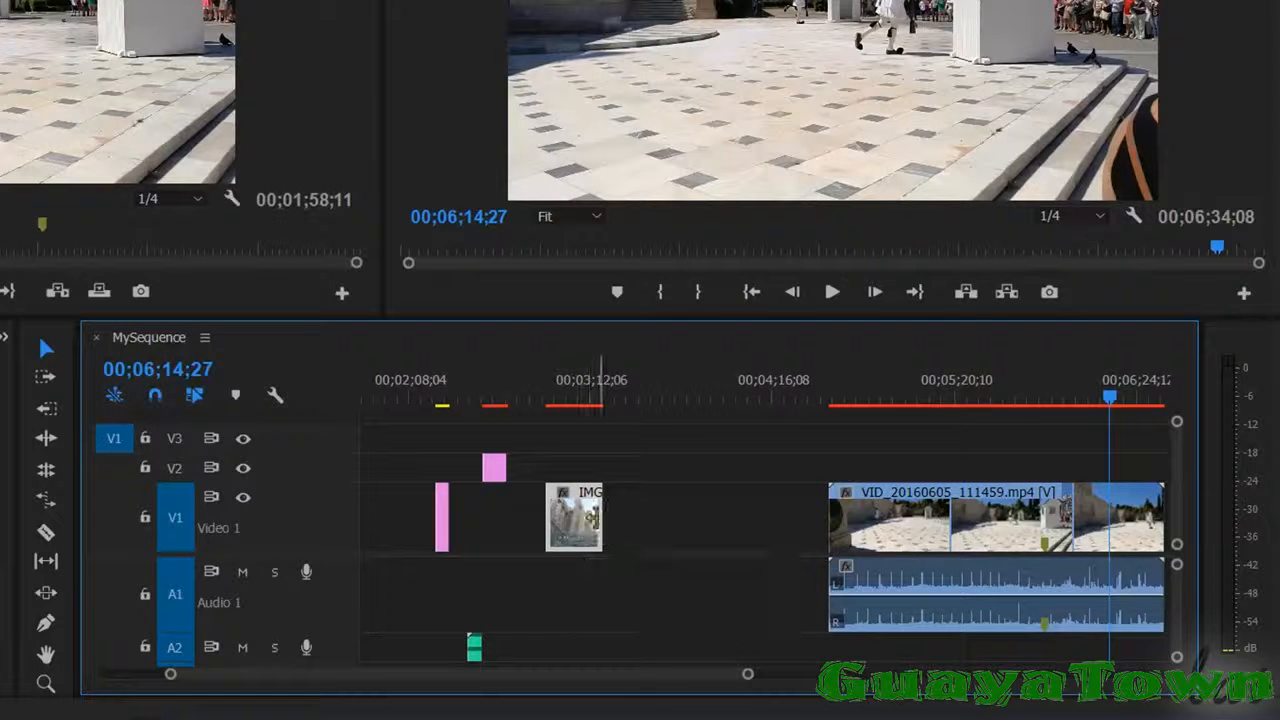
# - Try pasting a copy of the photo clip at 00;03;33;03 in the empty part of V1, and undo it
pyautogui.click(653, 387)
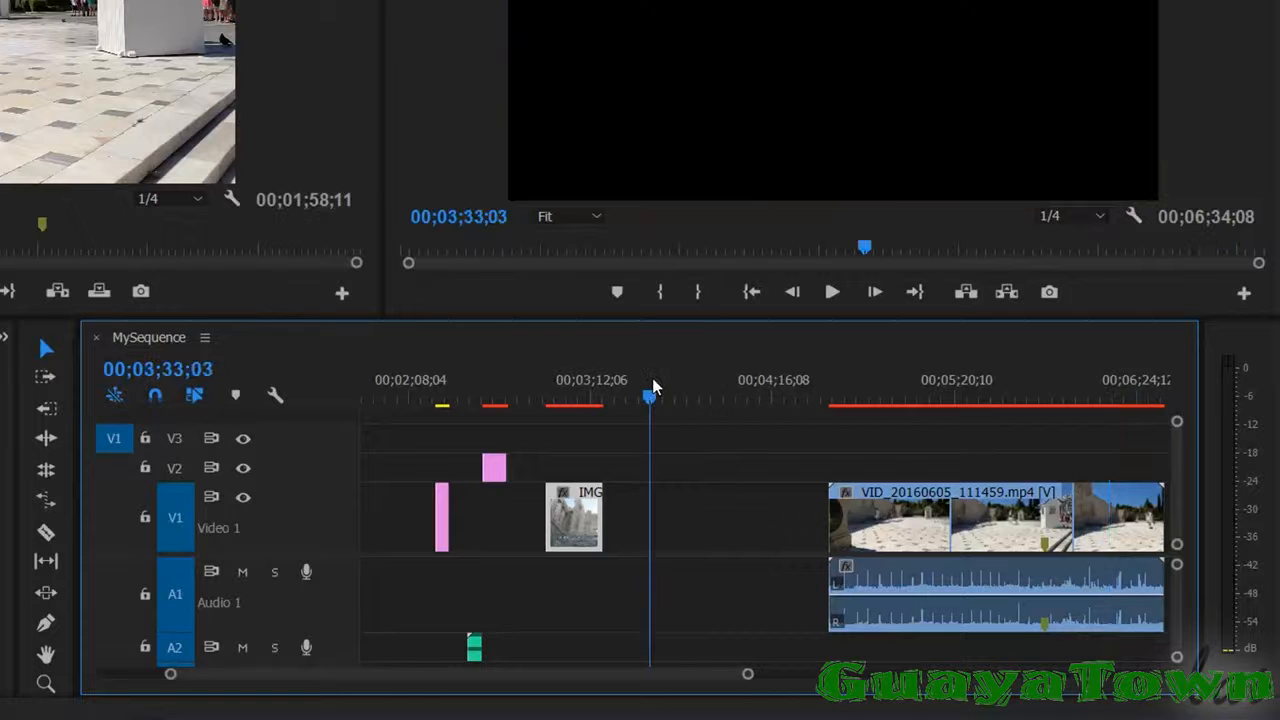
pyautogui.hotkey('ctrl', 'v')
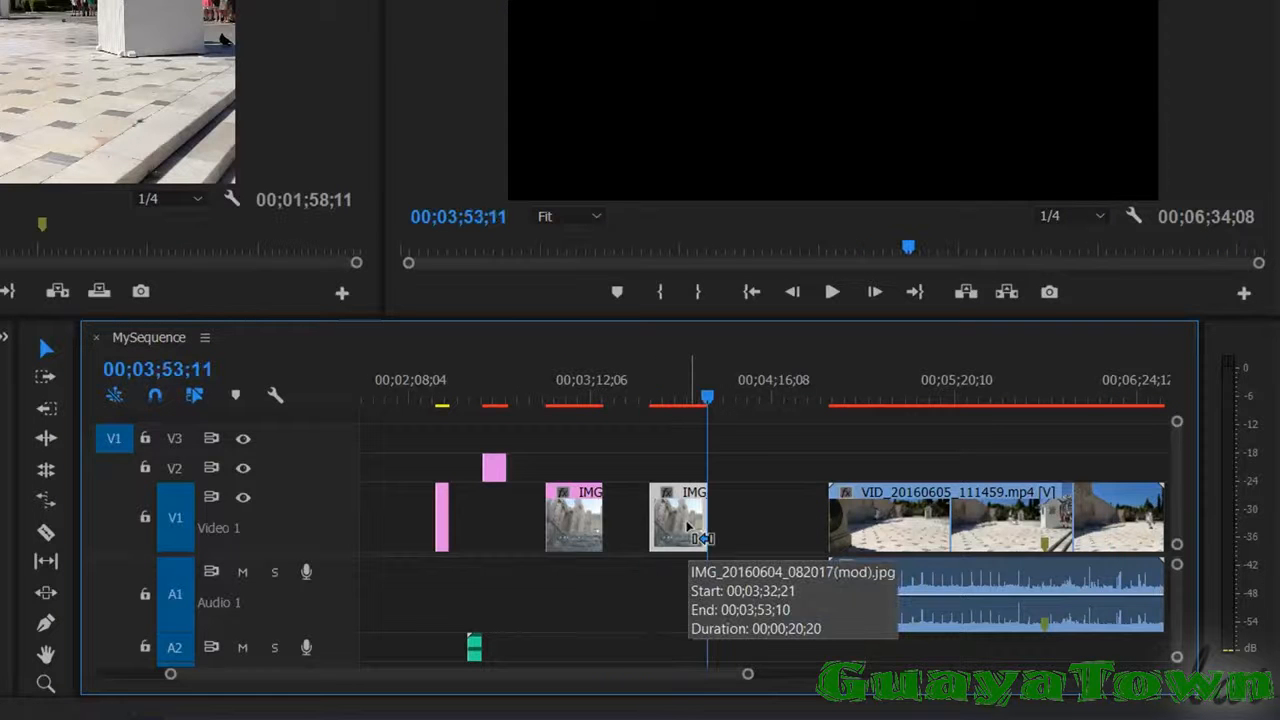
pyautogui.hotkey('ctrl', 'z')
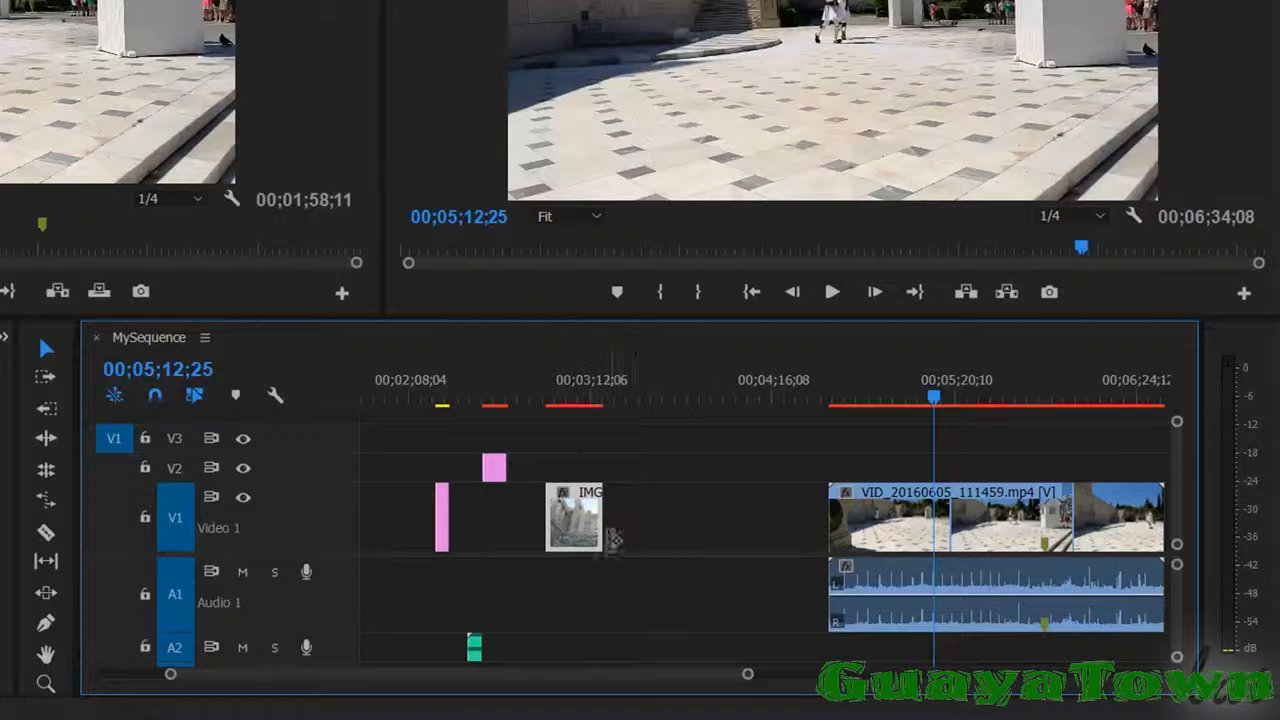
pyautogui.press('Delete')
pyautogui.hotkey('ctrl', 'z')
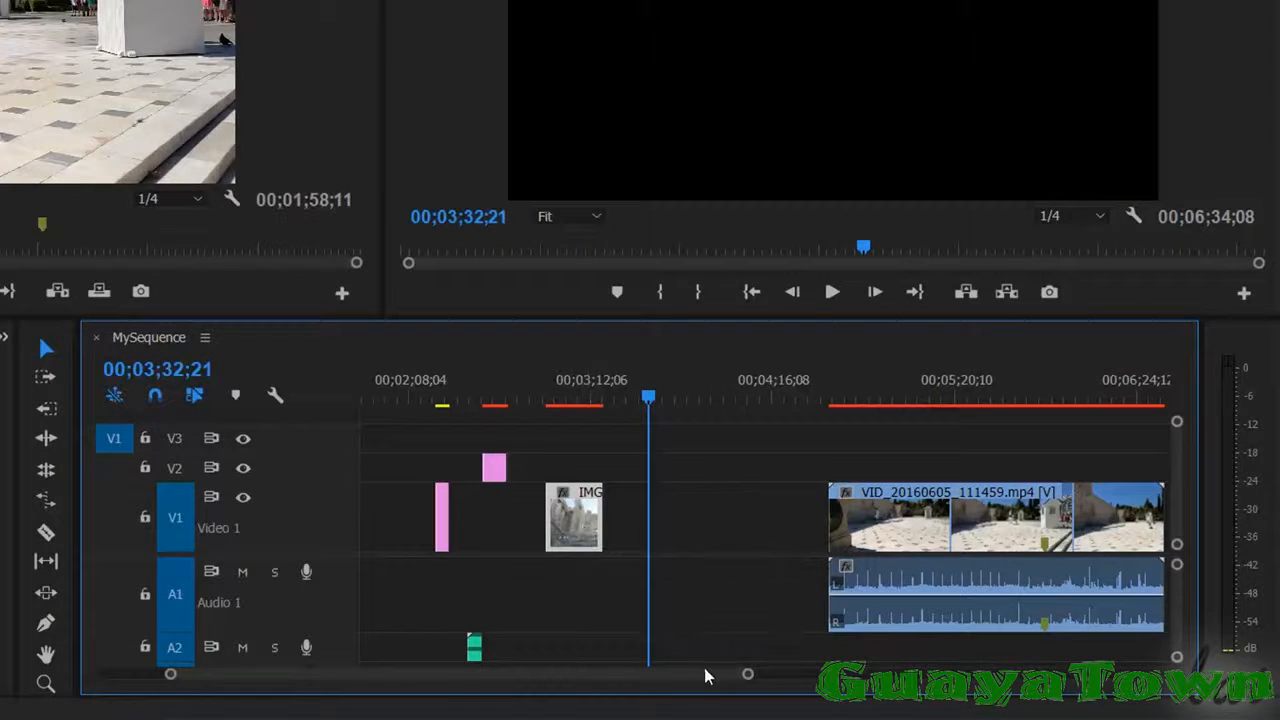
# - Paste the photo clip over the video at 00;05;12;25 and move the pasted copy toward the gap before the video
pyautogui.click(936, 376)
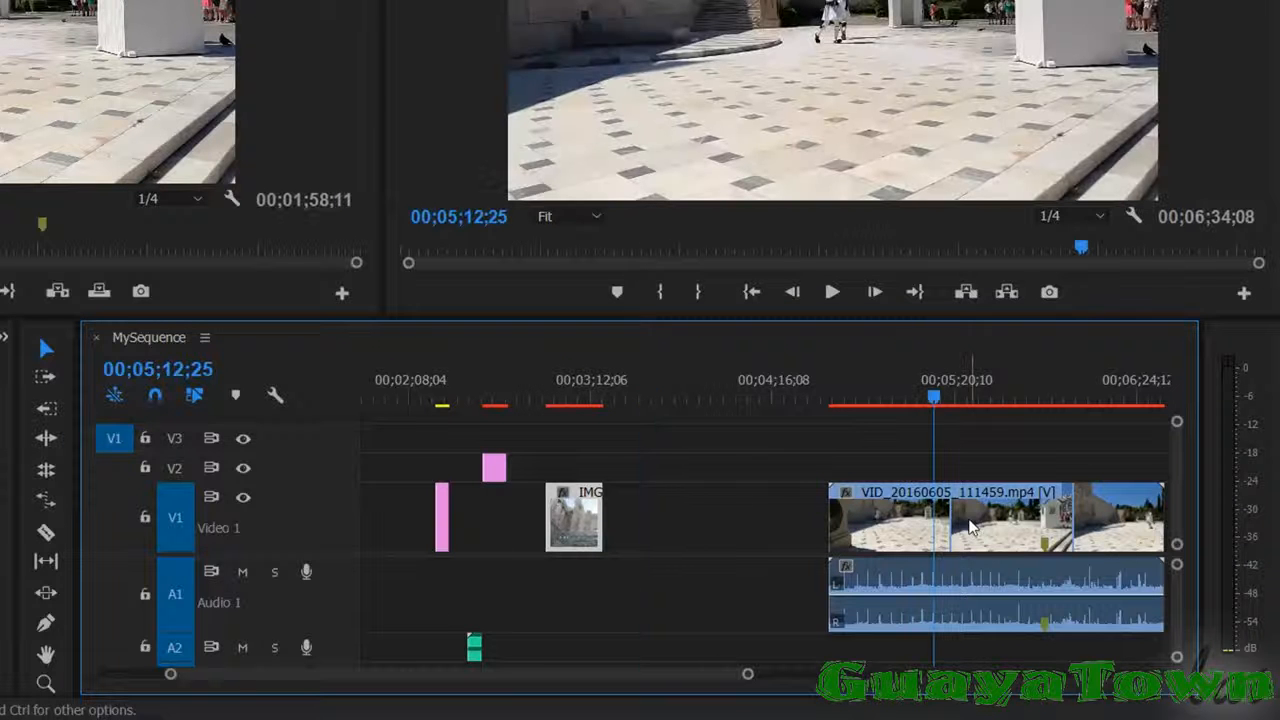
pyautogui.hotkey('ctrl', 'shift', 'v')
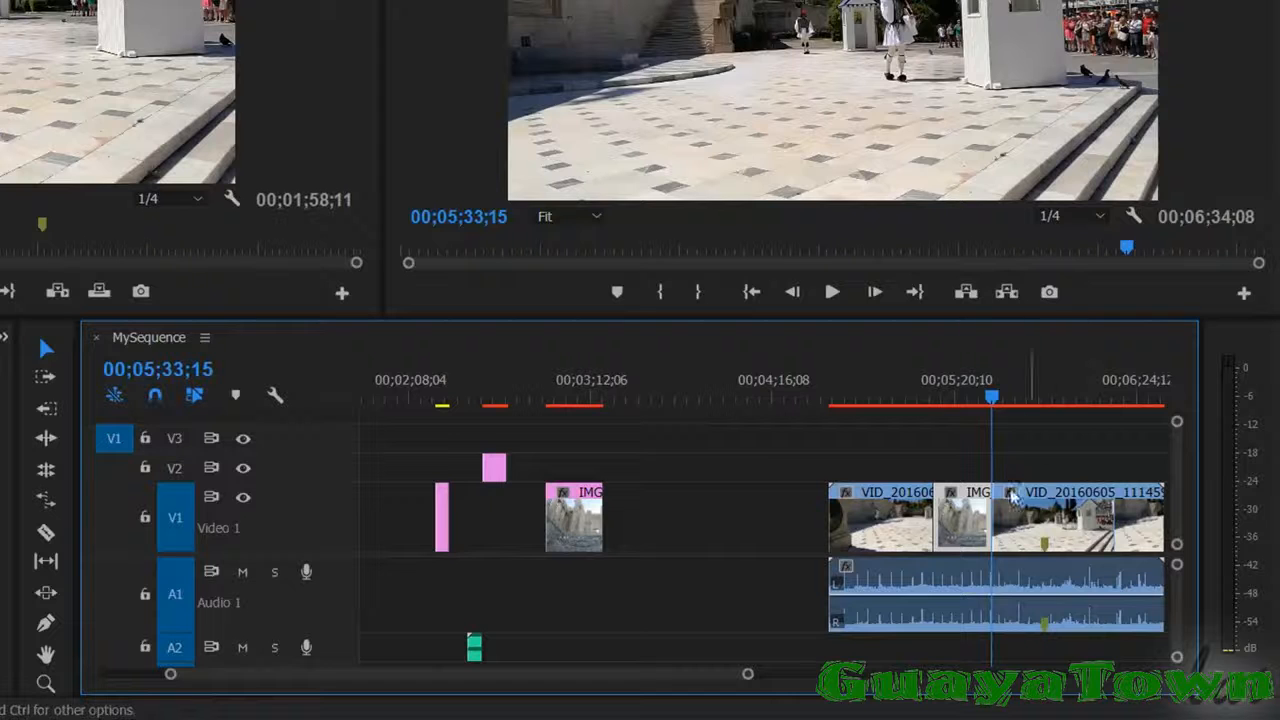
pyautogui.moveTo(978, 530); pyautogui.dragTo(714, 543)
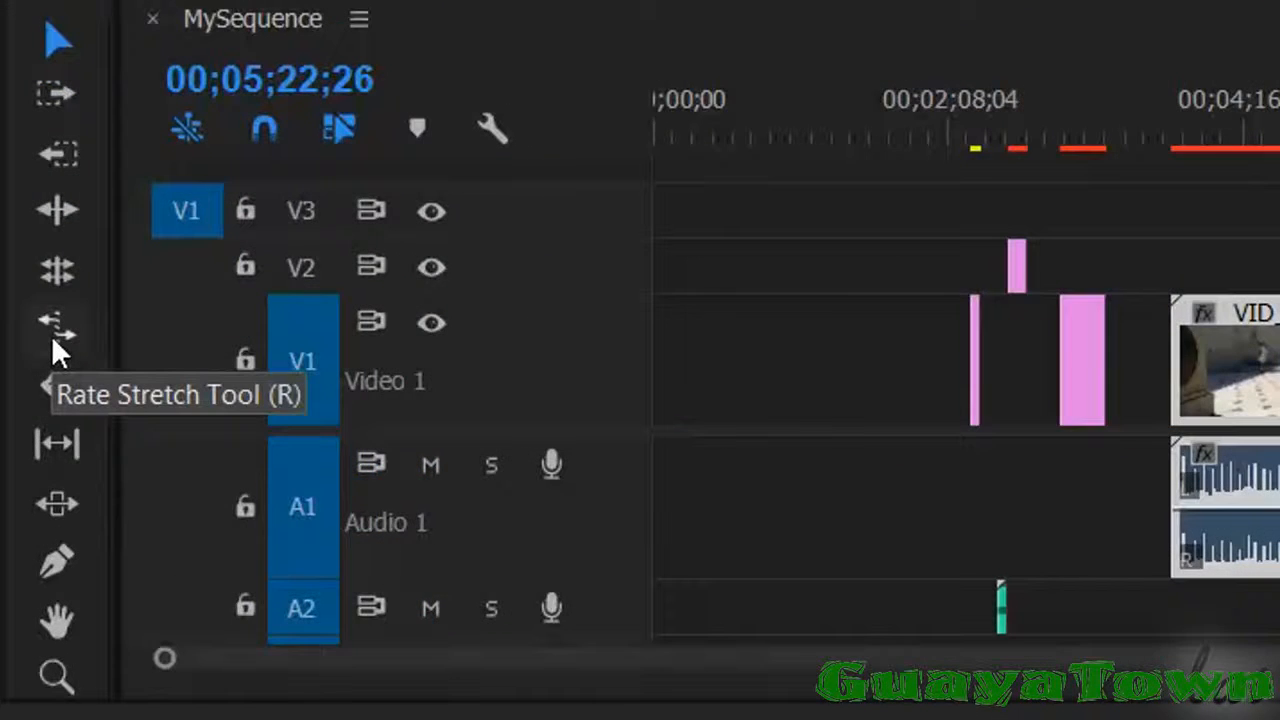
# - Speed the VID_20160605_111459.mp4 clip up to 307.36% with the Rate Stretch tool and play the result
pyautogui.click(53, 330)
pyautogui.moveTo(884, 585); pyautogui.dragTo(1130, 590)
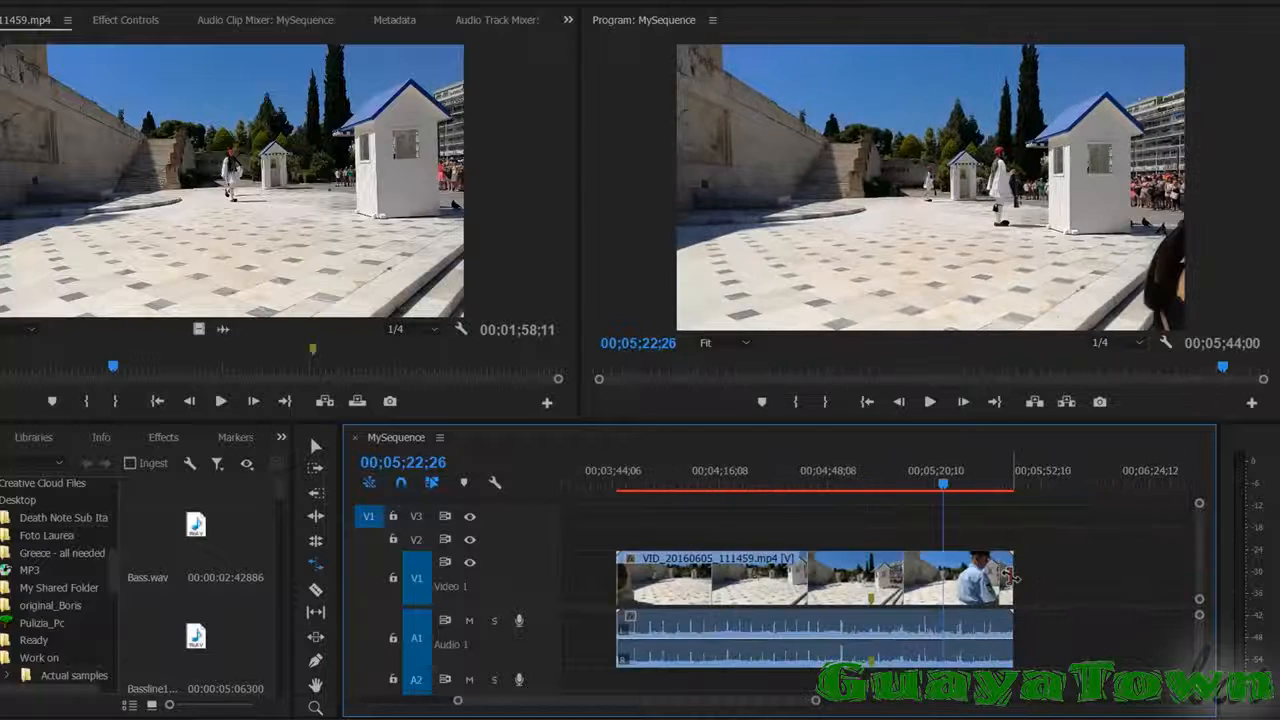
pyautogui.moveTo(1009, 577); pyautogui.dragTo(750, 583)
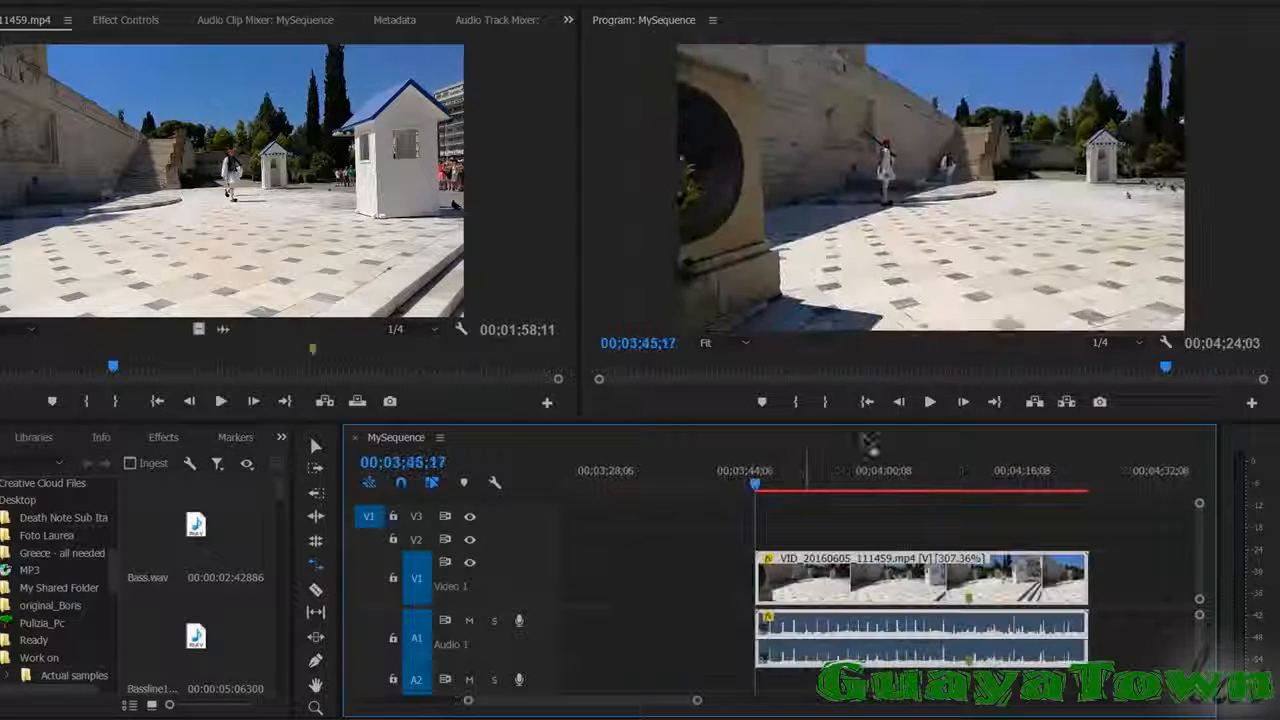
pyautogui.click(930, 401)
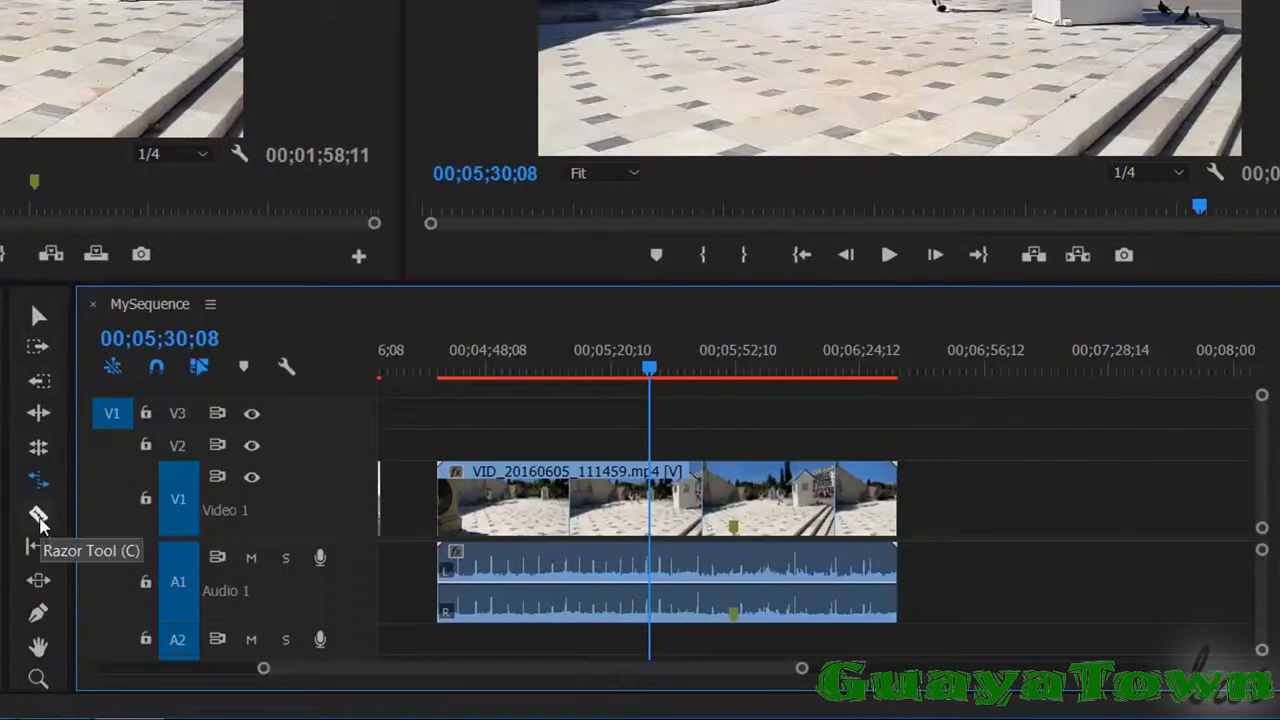
# - Cut the VID_20160605_111459.mp4 clip into five pieces with the Razor tool and spread the pieces apart along V1 and A1
pyautogui.click(39, 518)
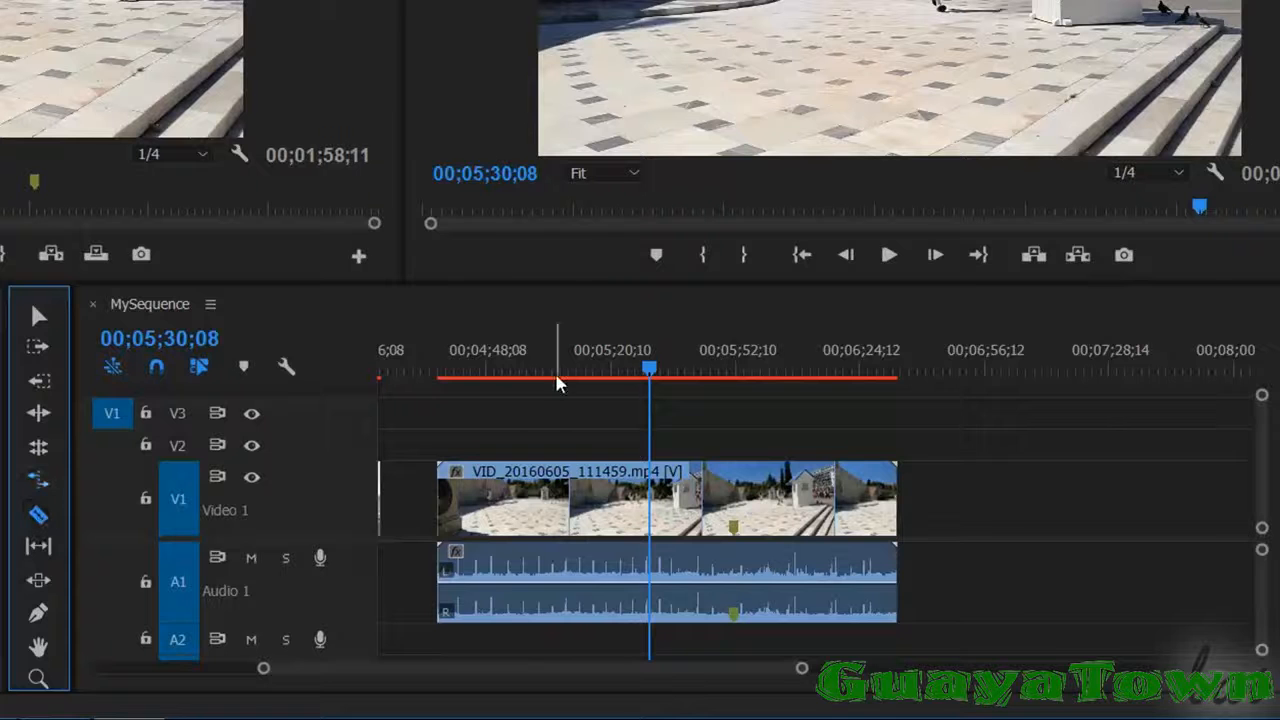
pyautogui.click(489, 516)
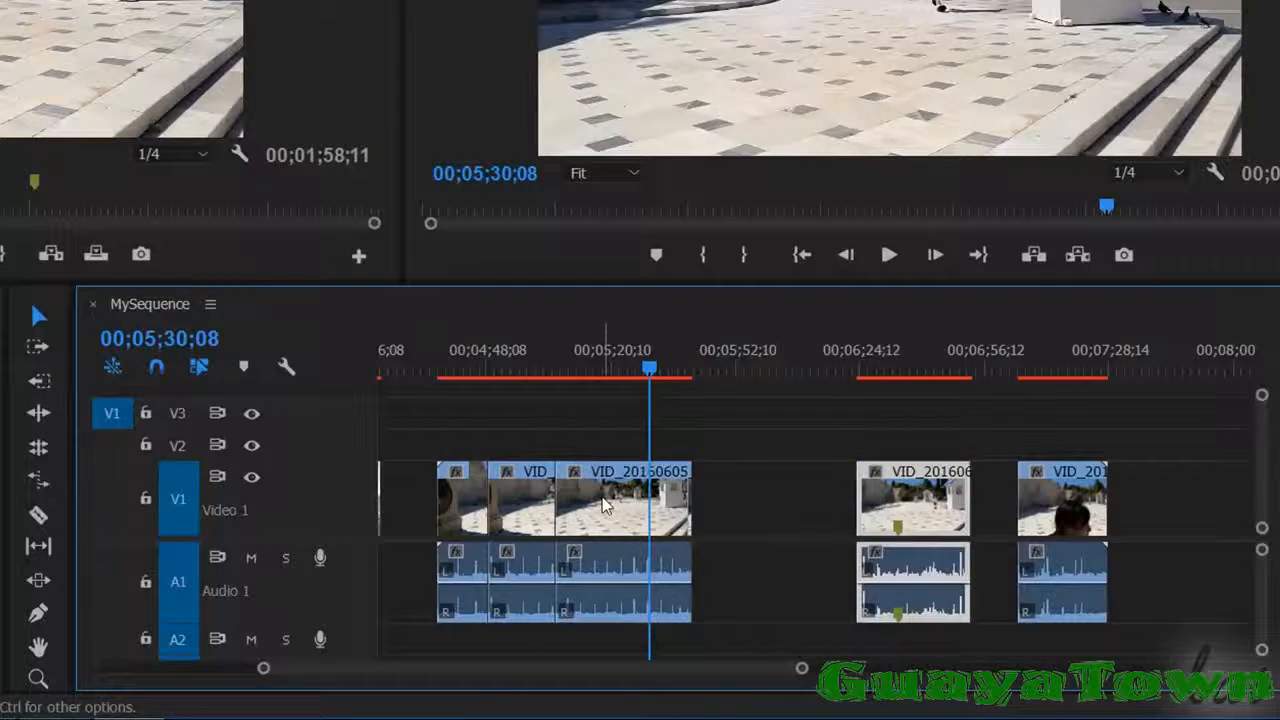
pyautogui.moveTo(768, 507); pyautogui.dragTo(709, 507)
pyautogui.moveTo(524, 509); pyautogui.dragTo(574, 511)
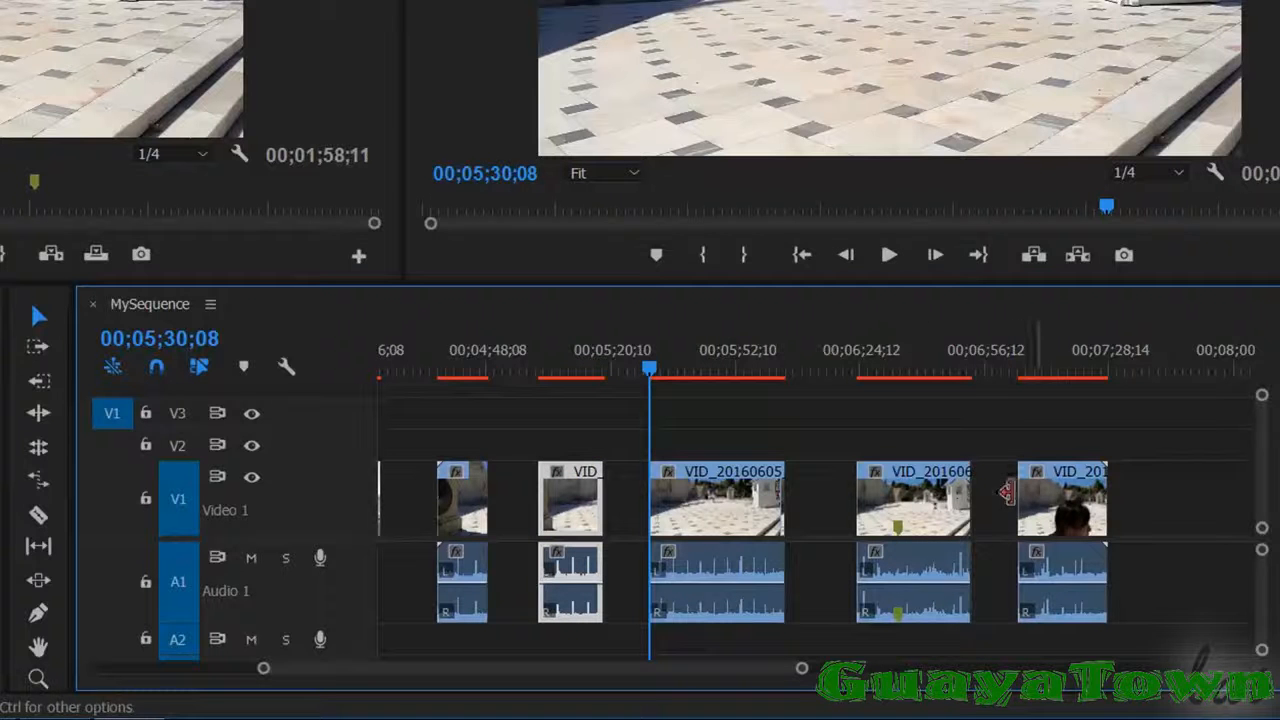
# - Undo the last four edits made to the cut video pieces
pyautogui.hotkey('ctrl', 'z')
pyautogui.hotkey('ctrl', 'z')
pyautogui.hotkey('ctrl', 'z')
pyautogui.hotkey('ctrl', 'z')
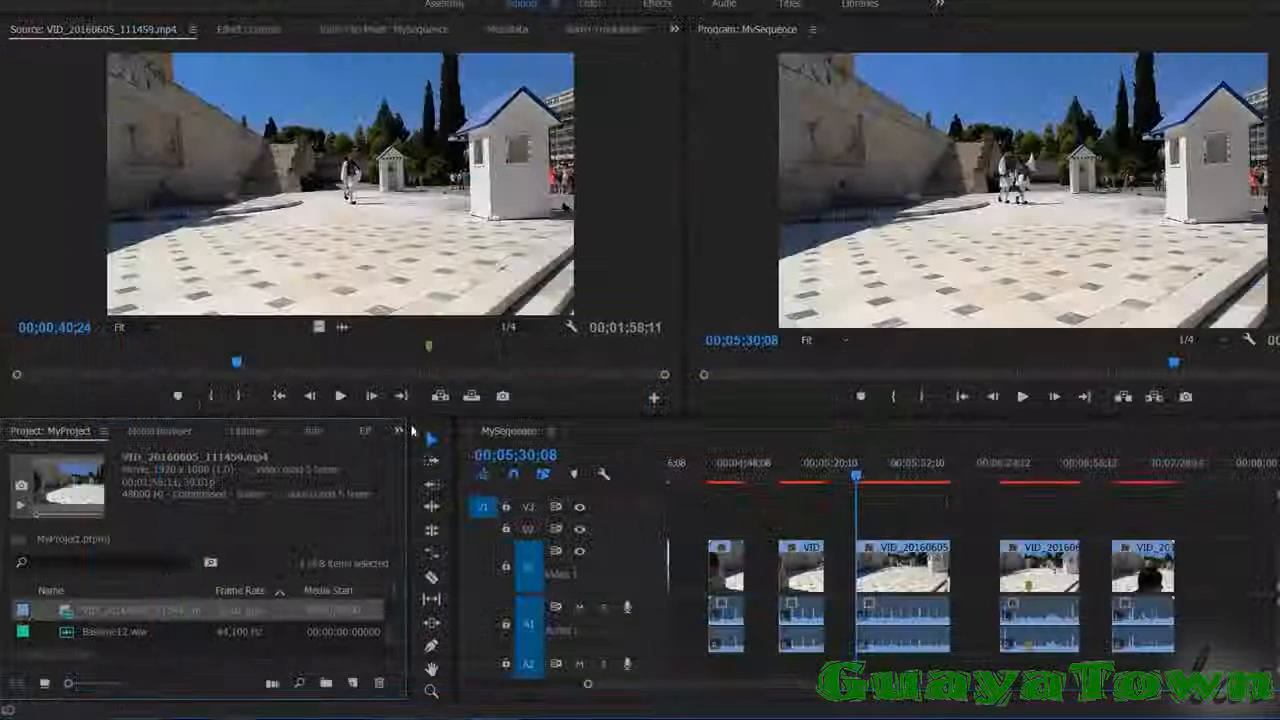
# - Step back through the project history one state at a time, past the clip moves, to the state before the first Razor cut
pyautogui.click(398, 432)
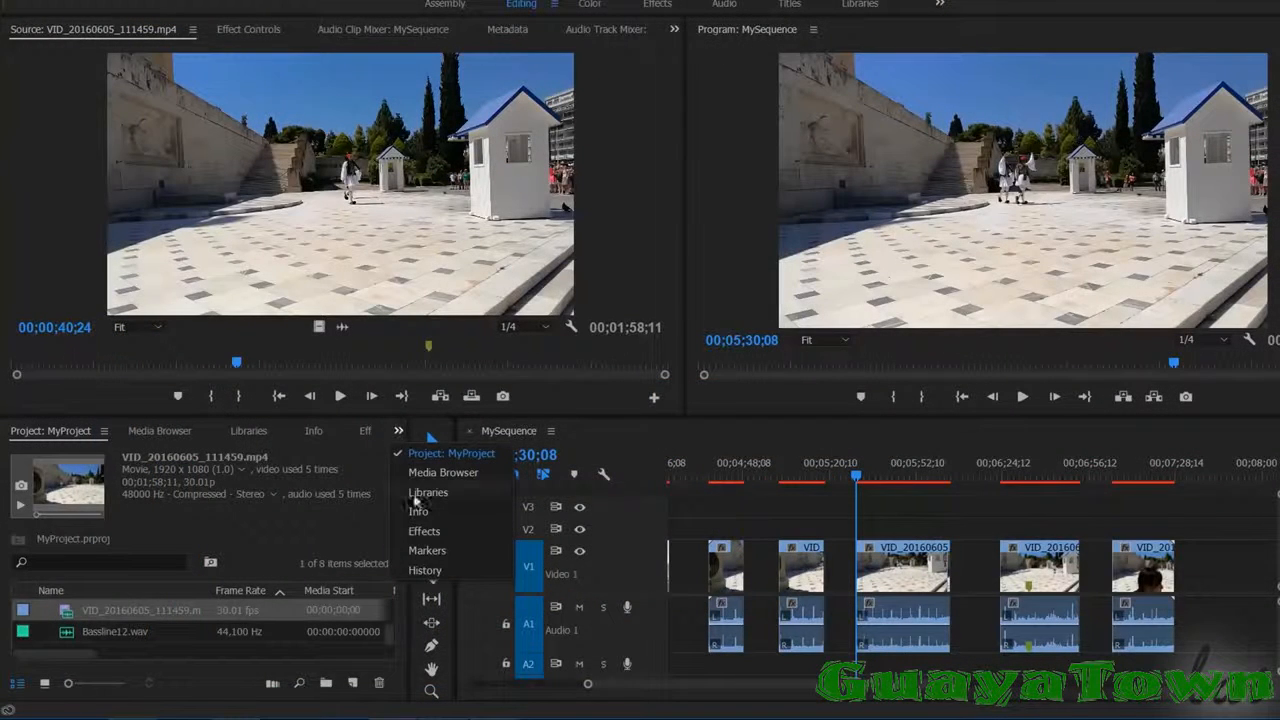
pyautogui.click(425, 571)
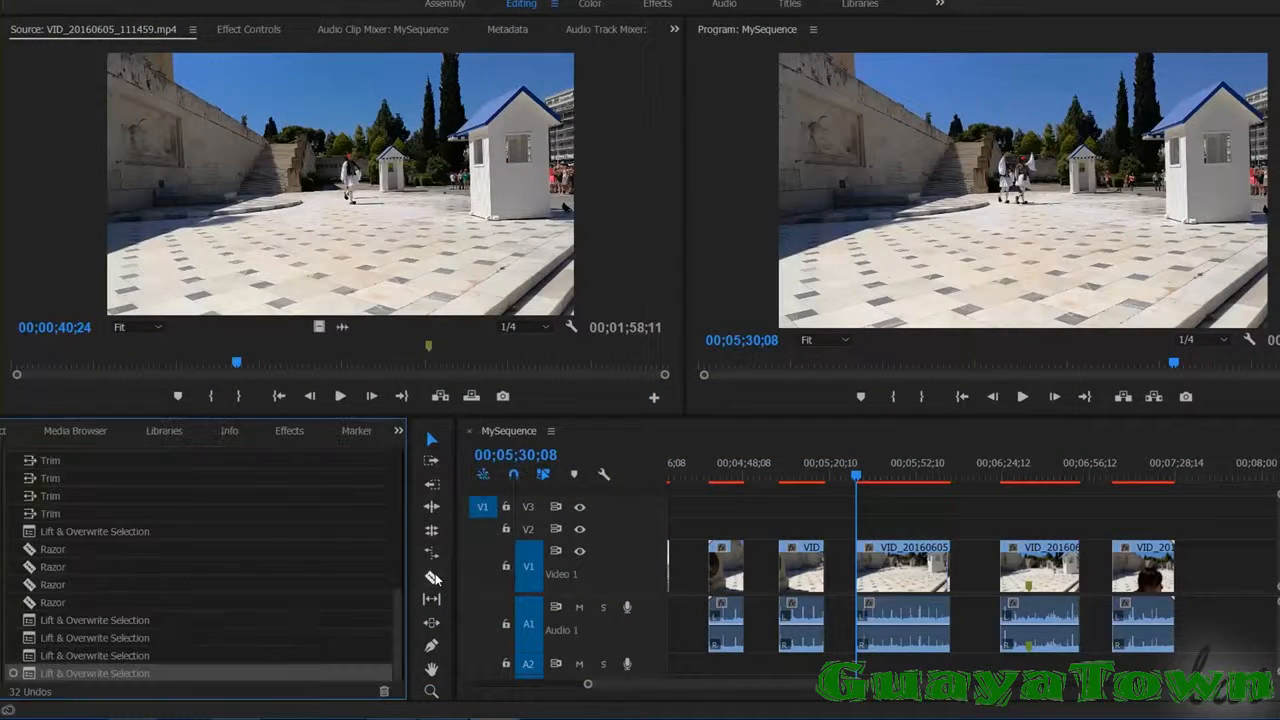
pyautogui.click(114, 655)
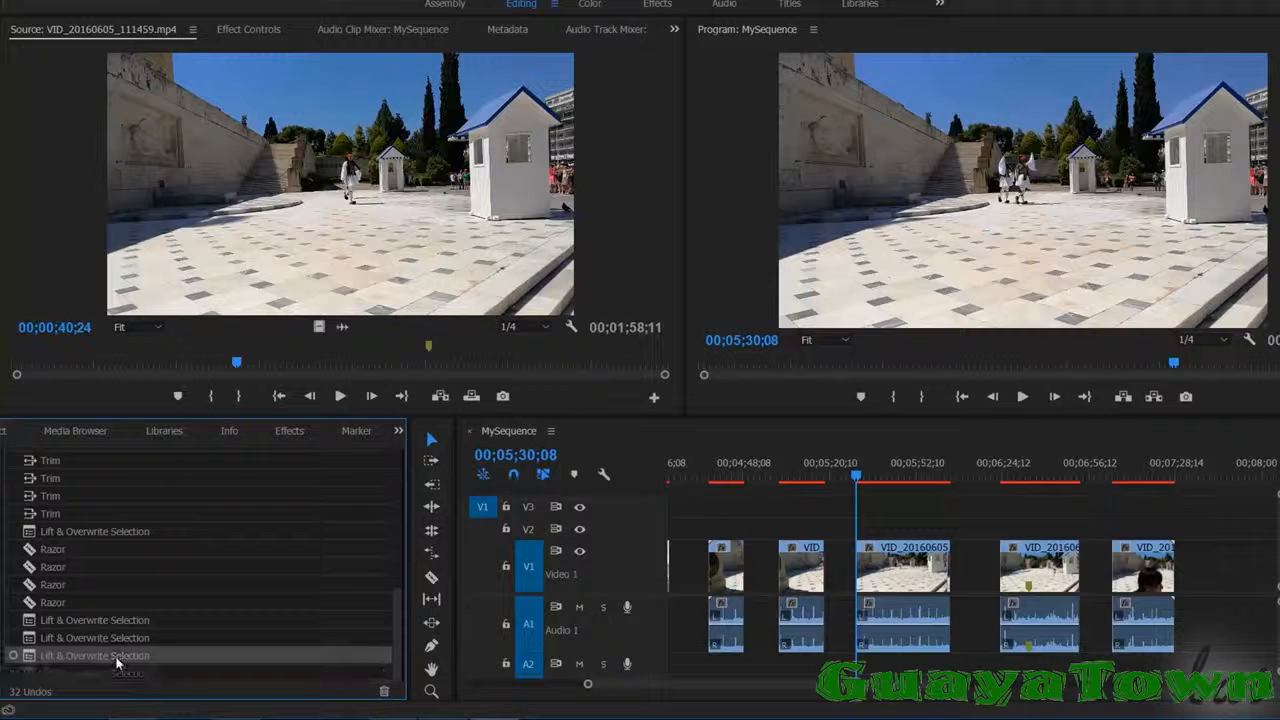
pyautogui.click(116, 638)
pyautogui.click(115, 620)
pyautogui.click(115, 602)
pyautogui.click(115, 584)
pyautogui.click(115, 567)
pyautogui.click(114, 549)
pyautogui.click(116, 531)
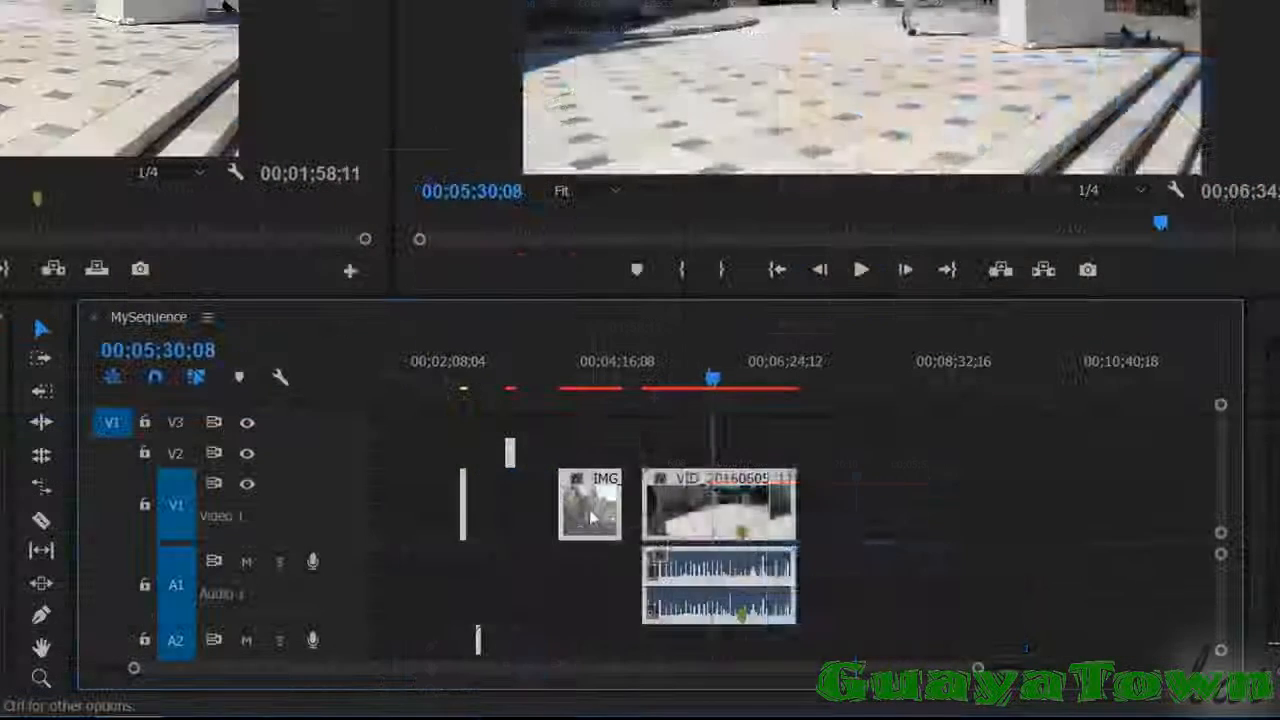
# - Try to move all the selected clips together to an earlier time in the sequence, and undo it
pyautogui.moveTo(640, 534); pyautogui.dragTo(527, 537)
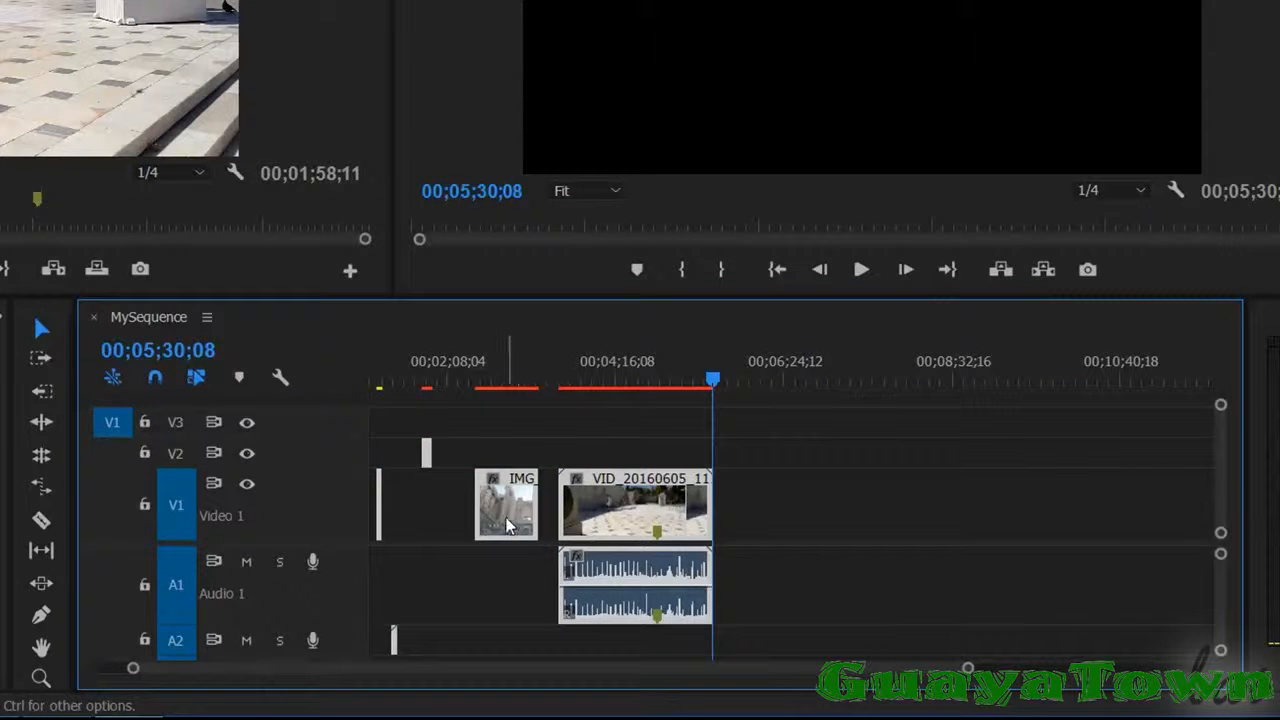
pyautogui.hotkey('ctrl', 'z')
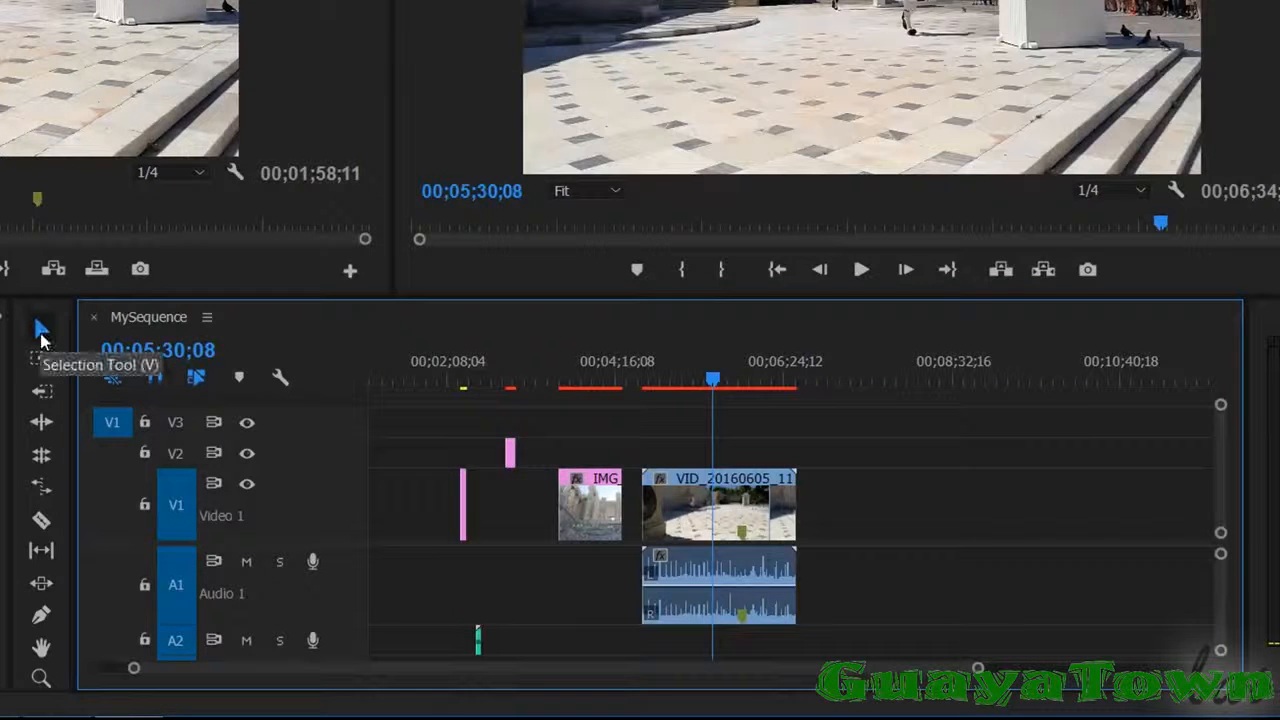
# - Select all the clips on the video and audio tracks and move them together to a slightly earlier time
pyautogui.moveTo(850, 422); pyautogui.dragTo(410, 642)
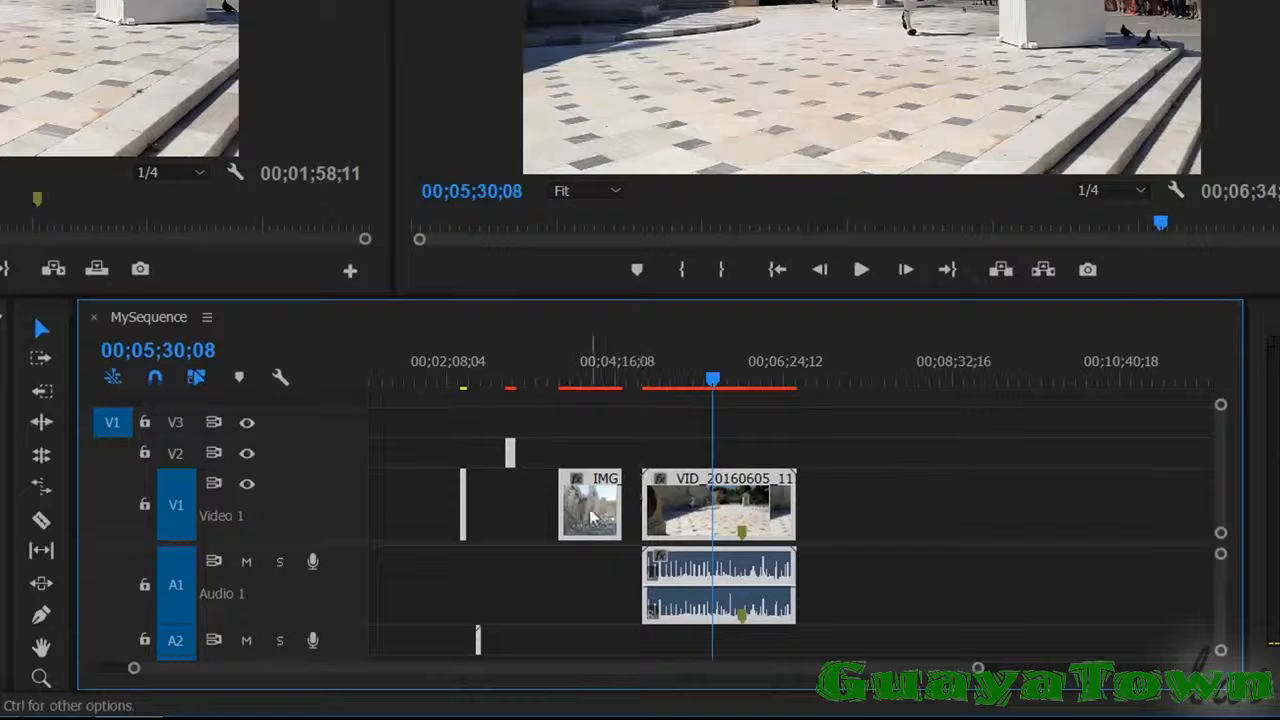
pyautogui.moveTo(620, 527); pyautogui.dragTo(855, 533)
pyautogui.moveTo(896, 527); pyautogui.dragTo(903, 530)
pyautogui.moveTo(907, 520); pyautogui.dragTo(523, 533)
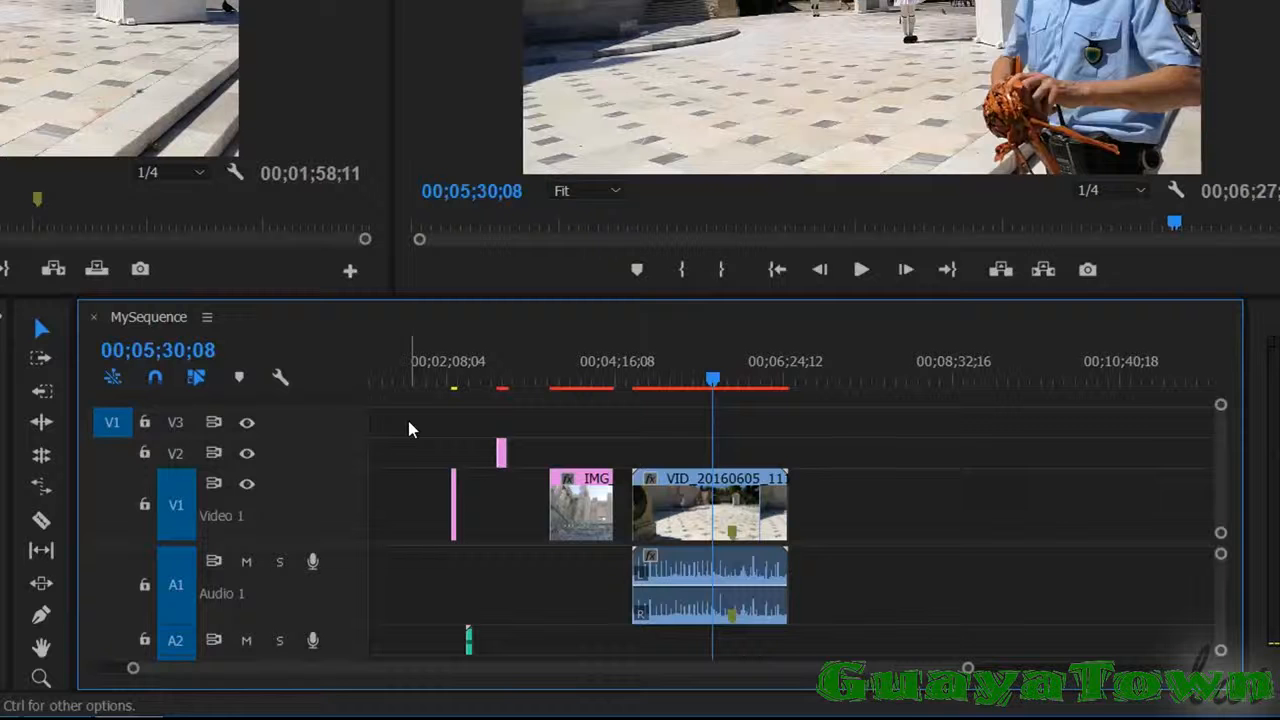
# - Add a video track V4 above V3 and delete it again
pyautogui.rightClick(328, 428)
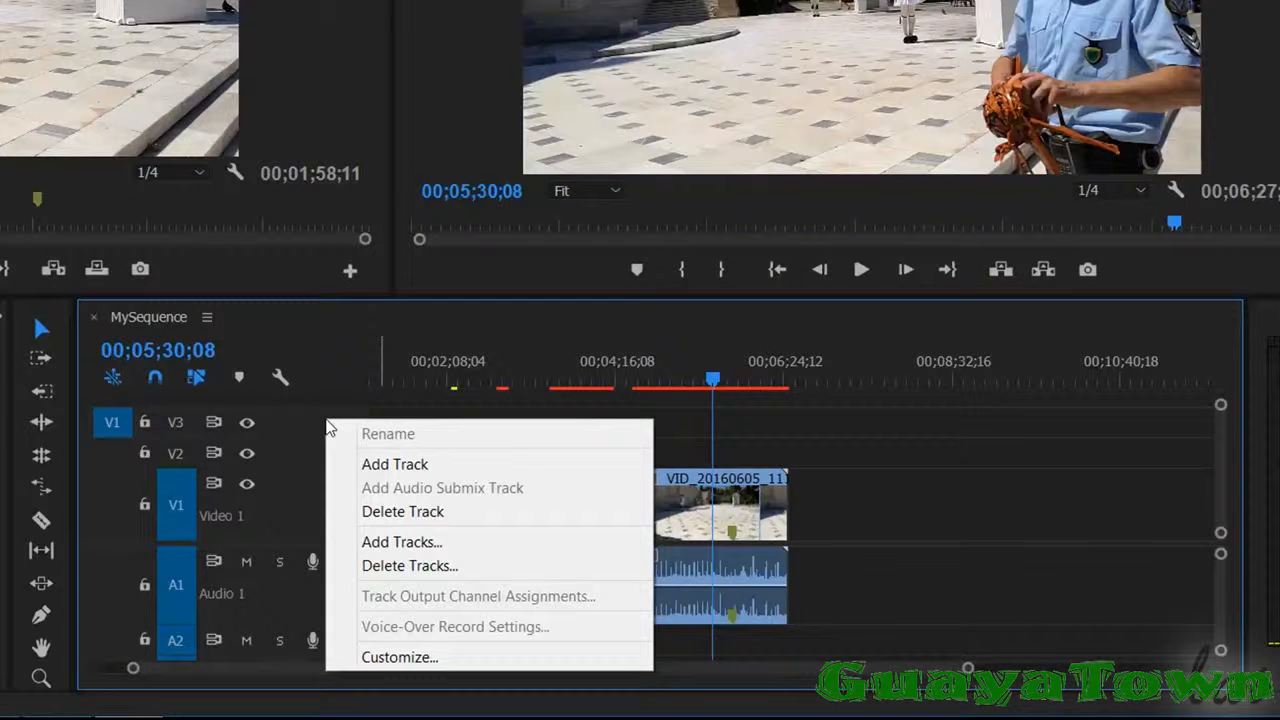
pyautogui.click(372, 464)
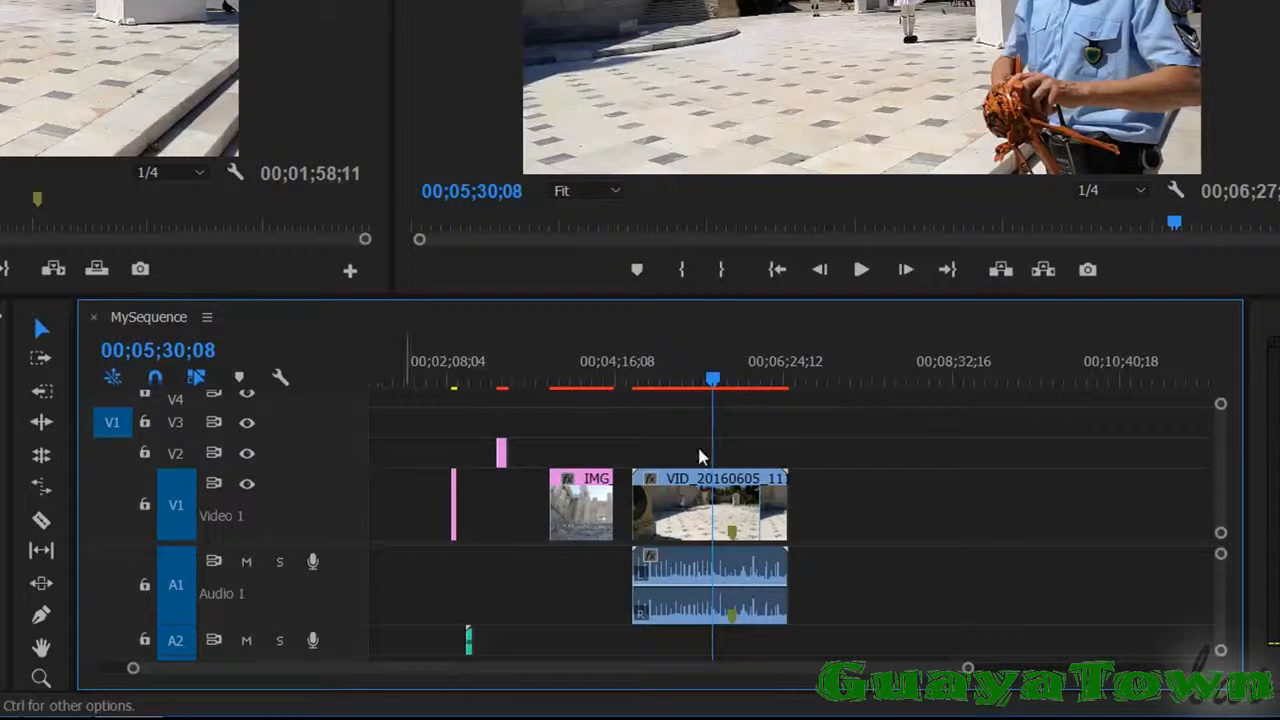
pyautogui.scroll(1, 1228, 450)
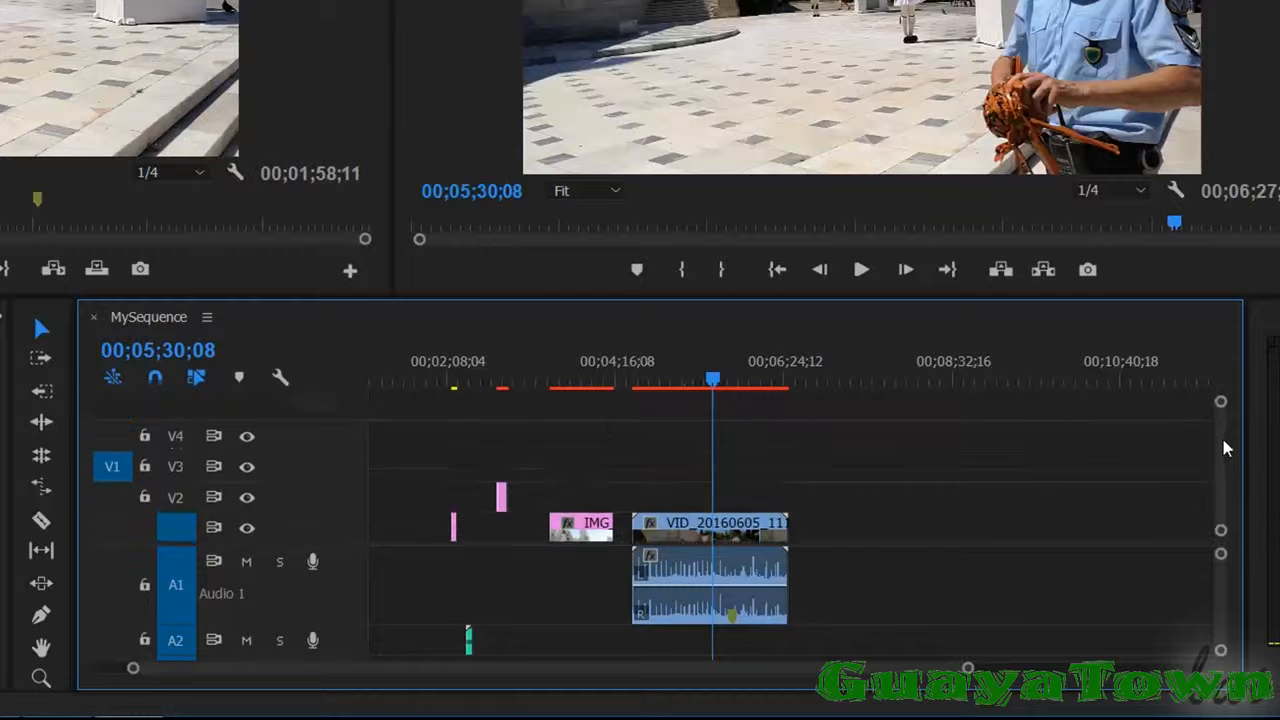
pyautogui.rightClick(310, 438)
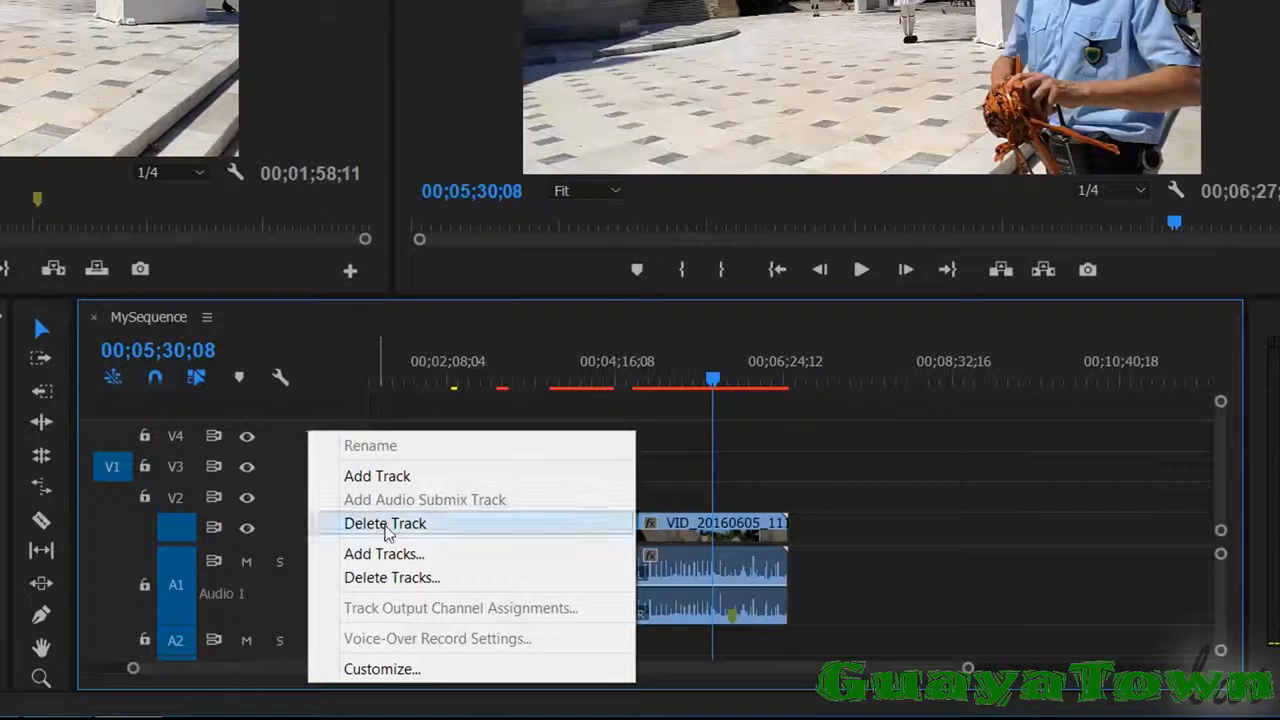
pyautogui.click(388, 524)
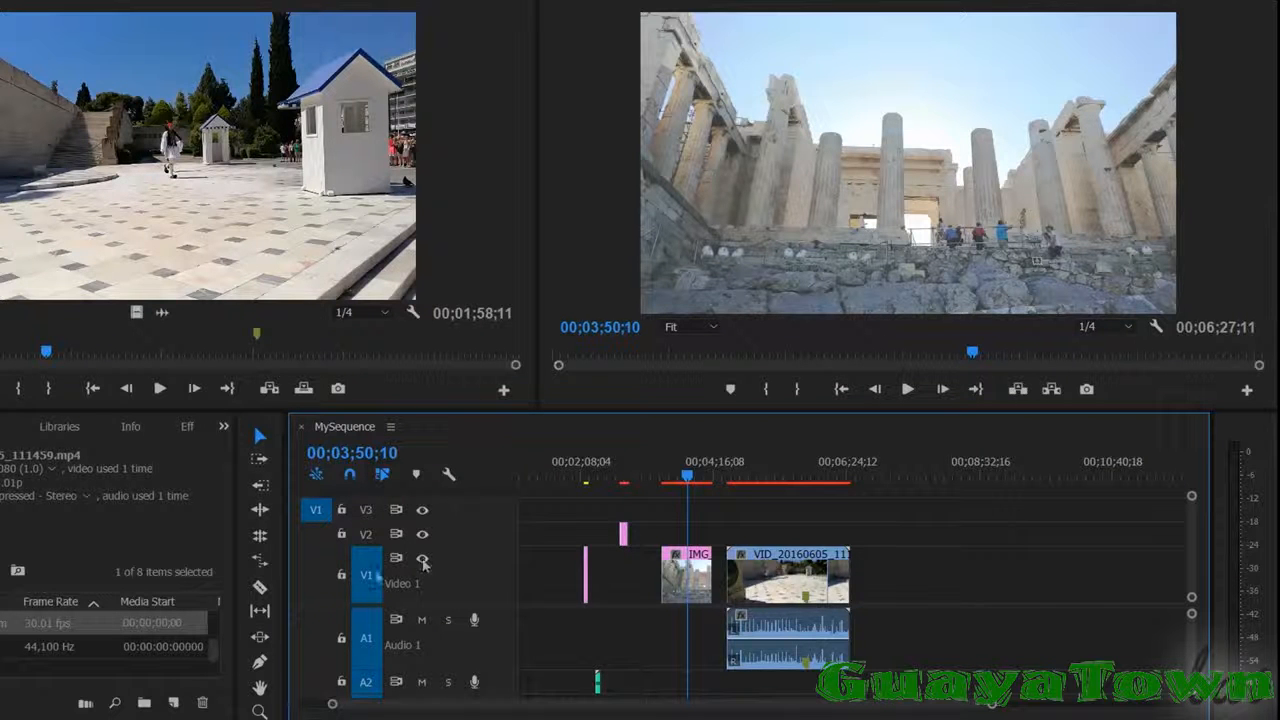
# - Lock track V1, try to move its photo clip, and unlock the track again
pyautogui.click(341, 577)
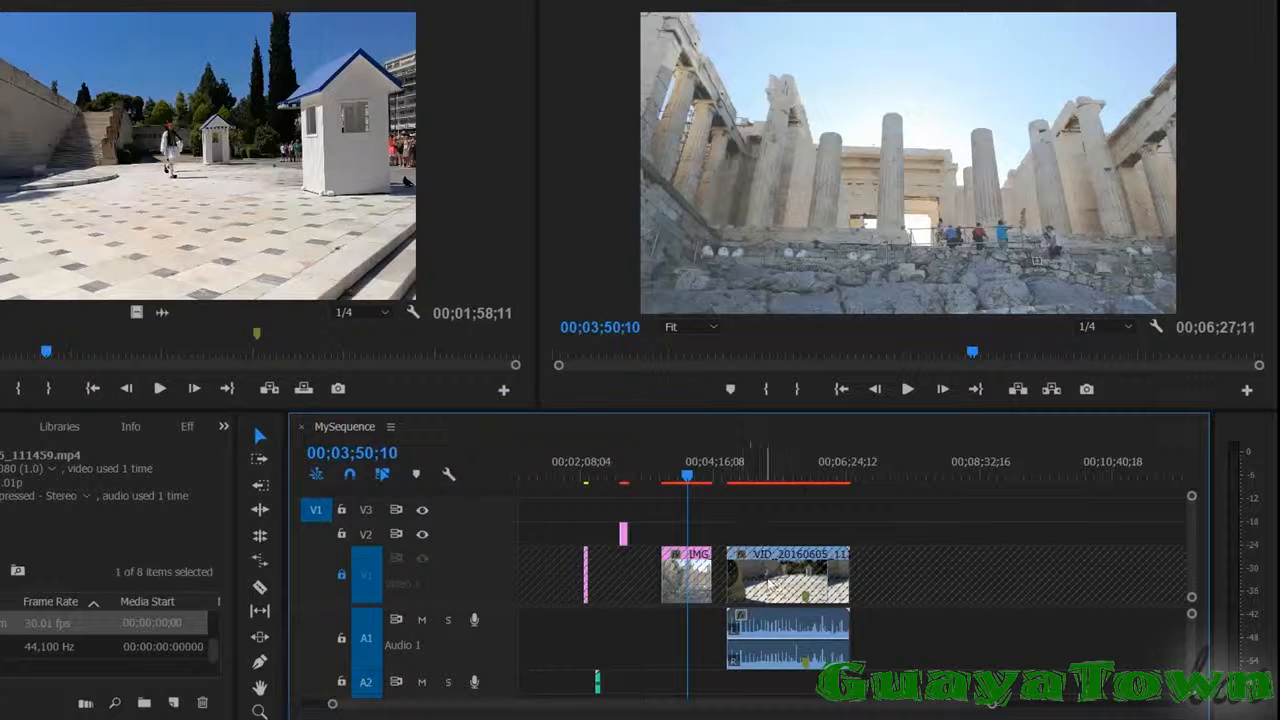
pyautogui.moveTo(688, 570); pyautogui.dragTo(678, 584)
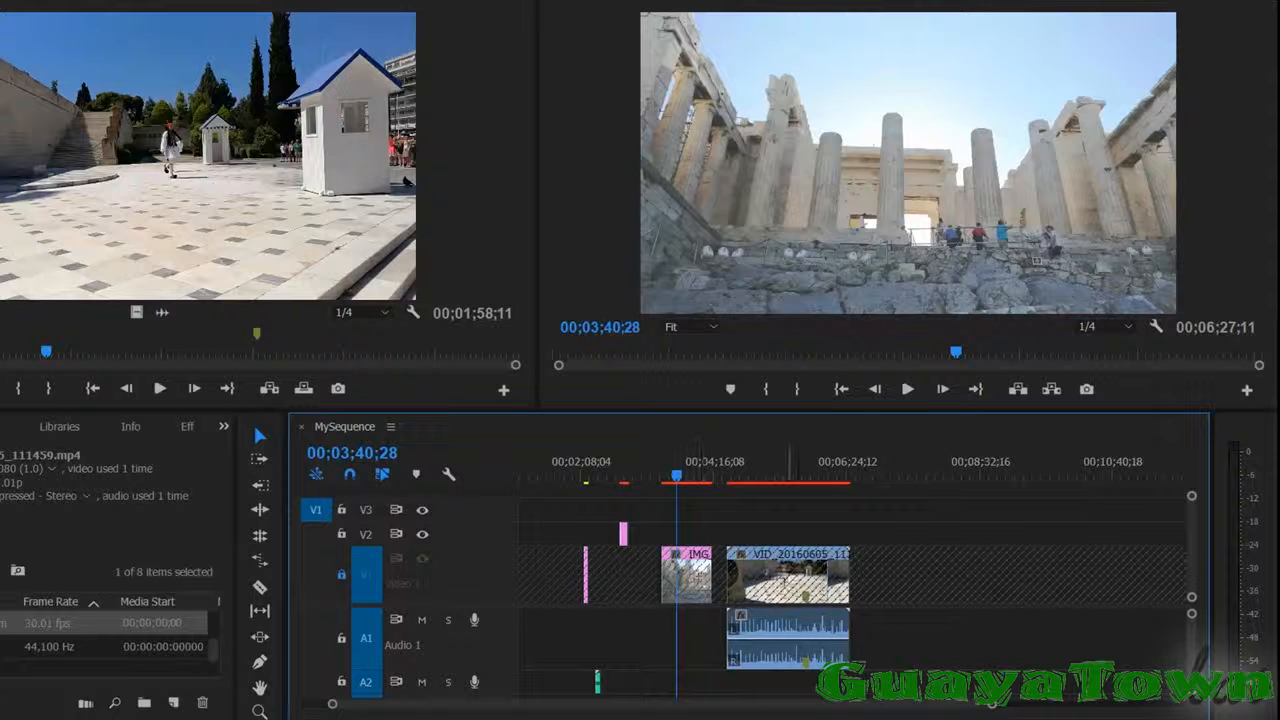
pyautogui.click(341, 576)
pyautogui.moveTo(690, 584); pyautogui.dragTo(683, 590)
pyautogui.moveTo(673, 583); pyautogui.dragTo(677, 596)
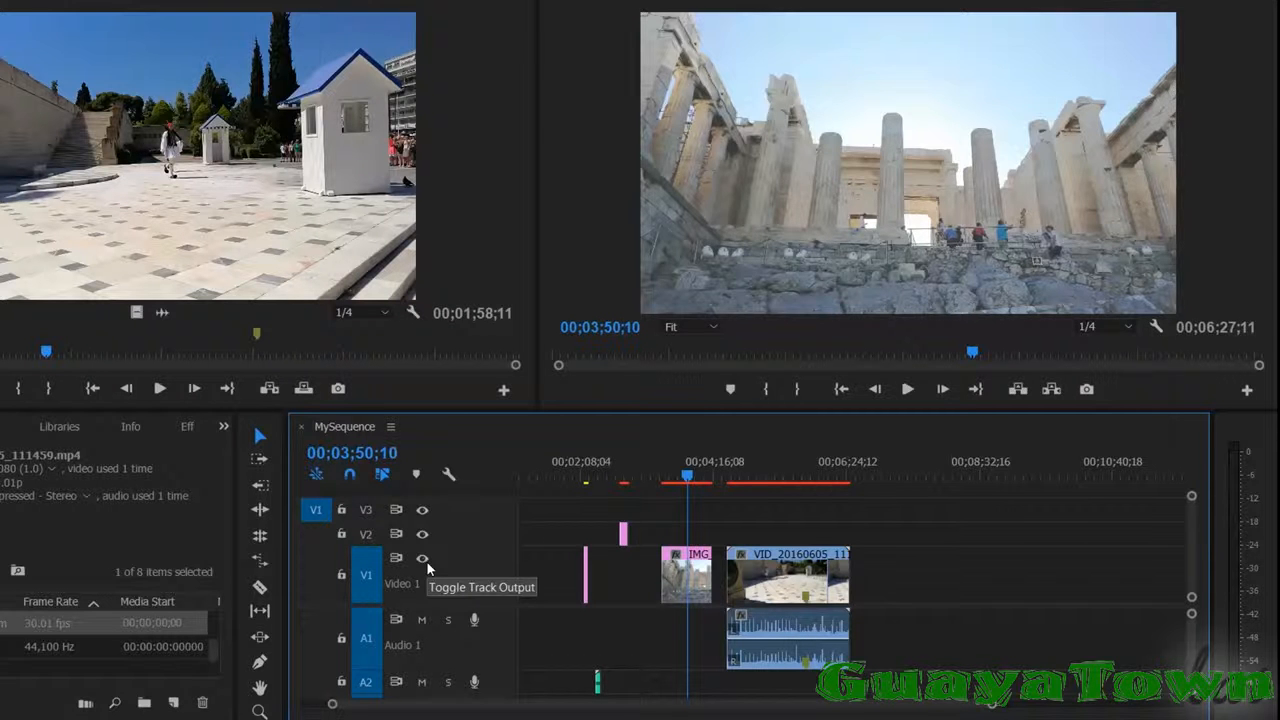
# - Switch the output of track V1 off and back on twice
pyautogui.click(427, 562)
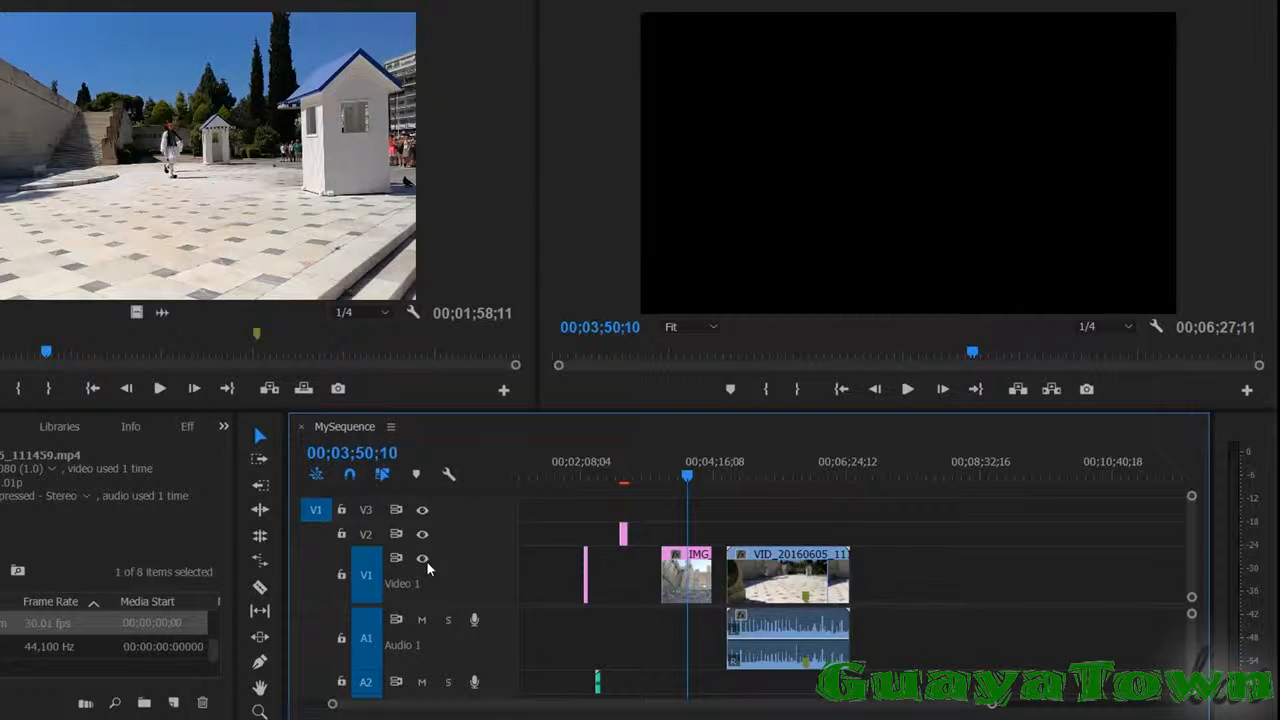
pyautogui.click(427, 562)
pyautogui.click(427, 562)
pyautogui.click(427, 562)
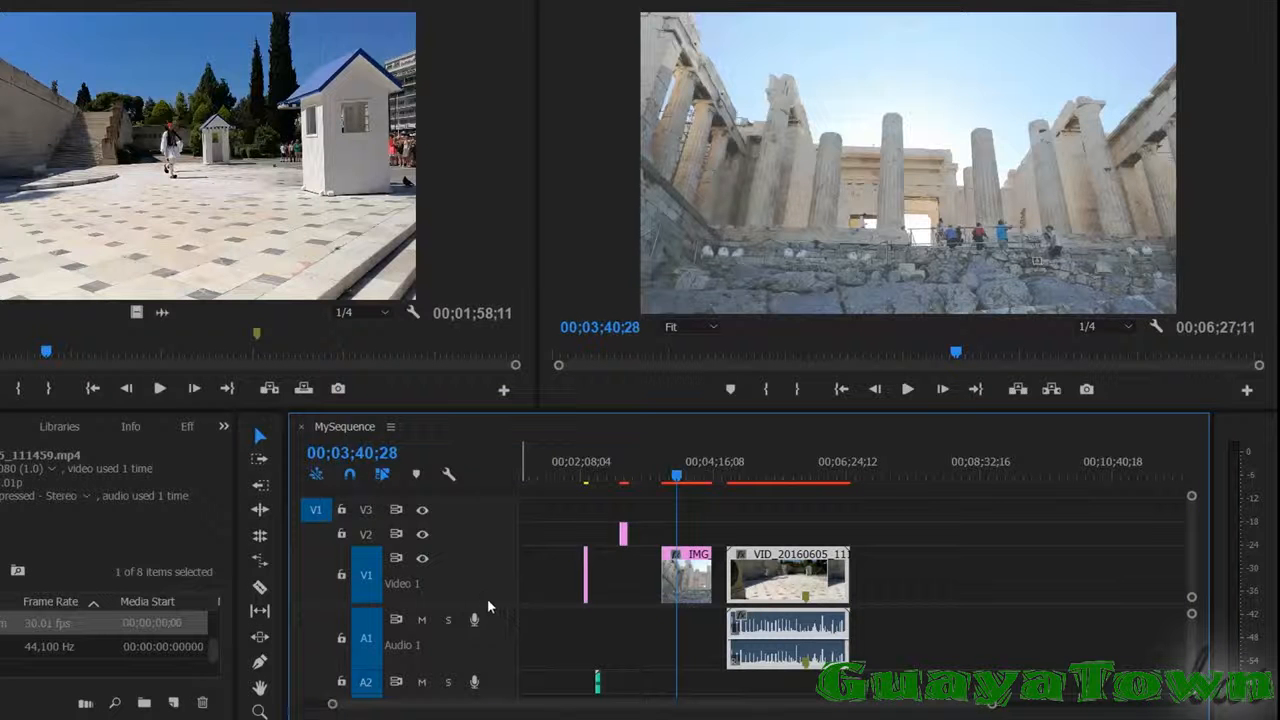
# - Try the lock, mute and solo switches of audio track A1 on the video's sound
pyautogui.click(342, 640)
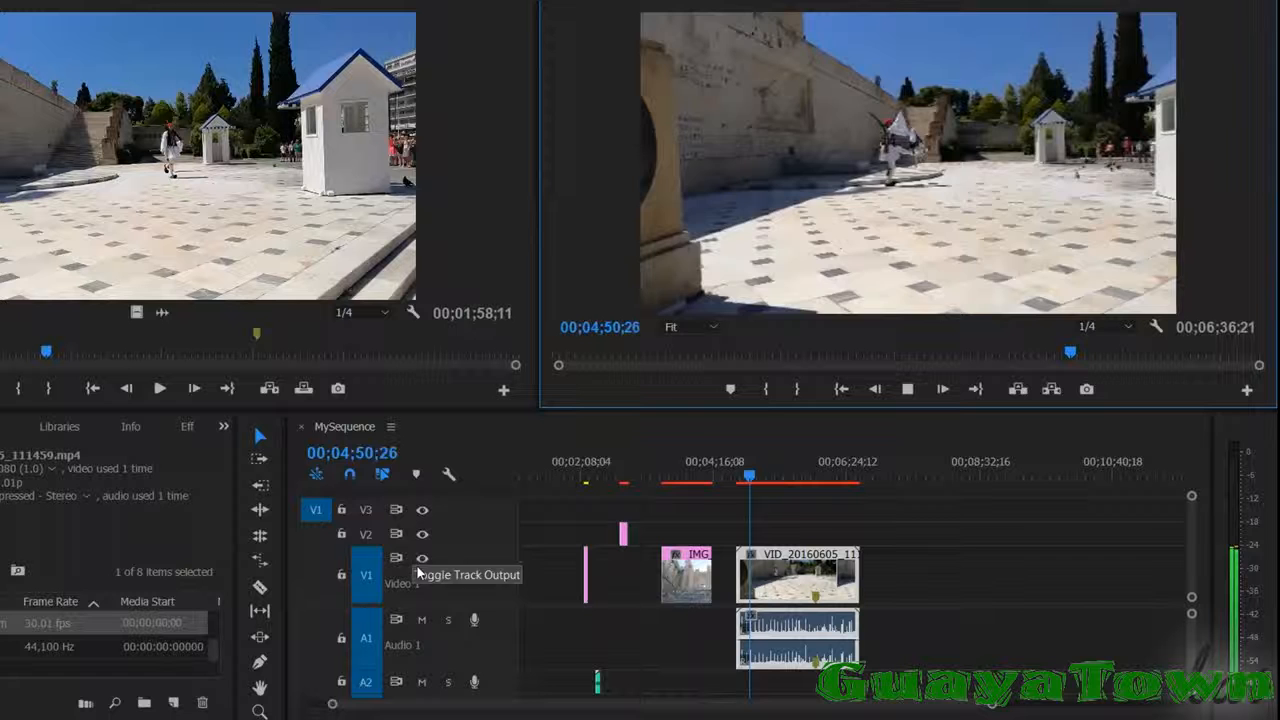
pyautogui.click(422, 621)
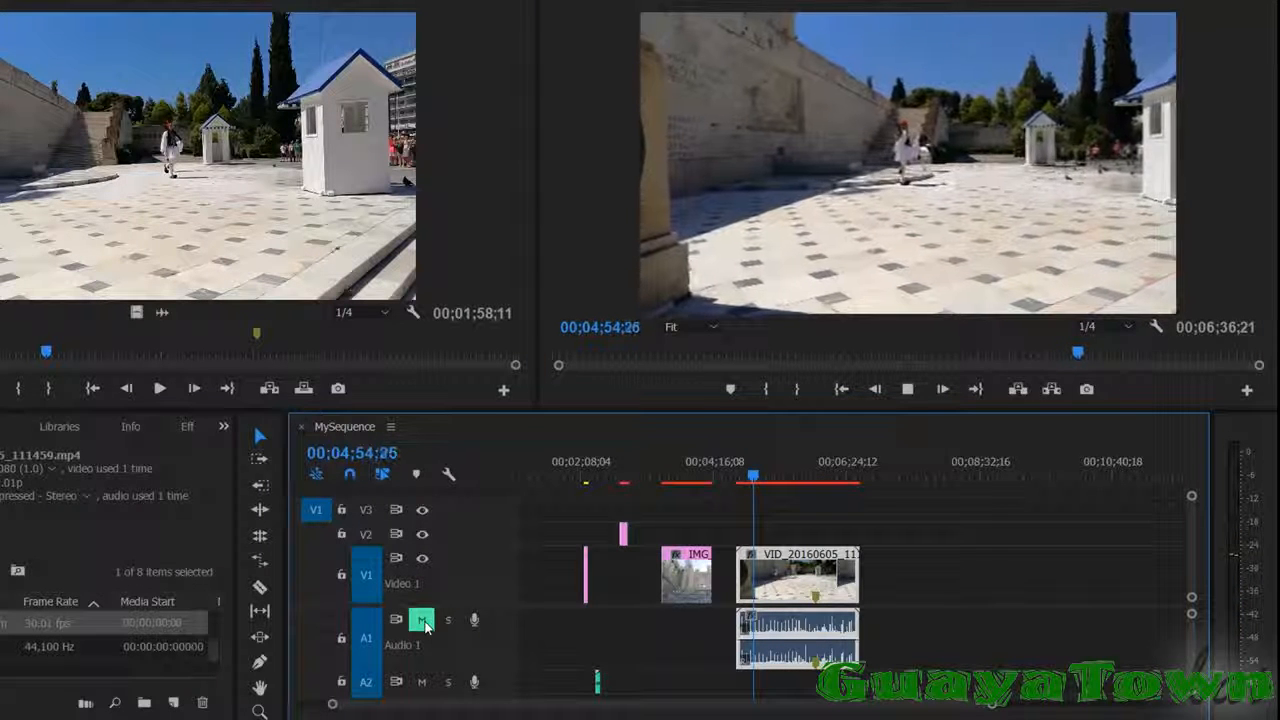
pyautogui.click(422, 621)
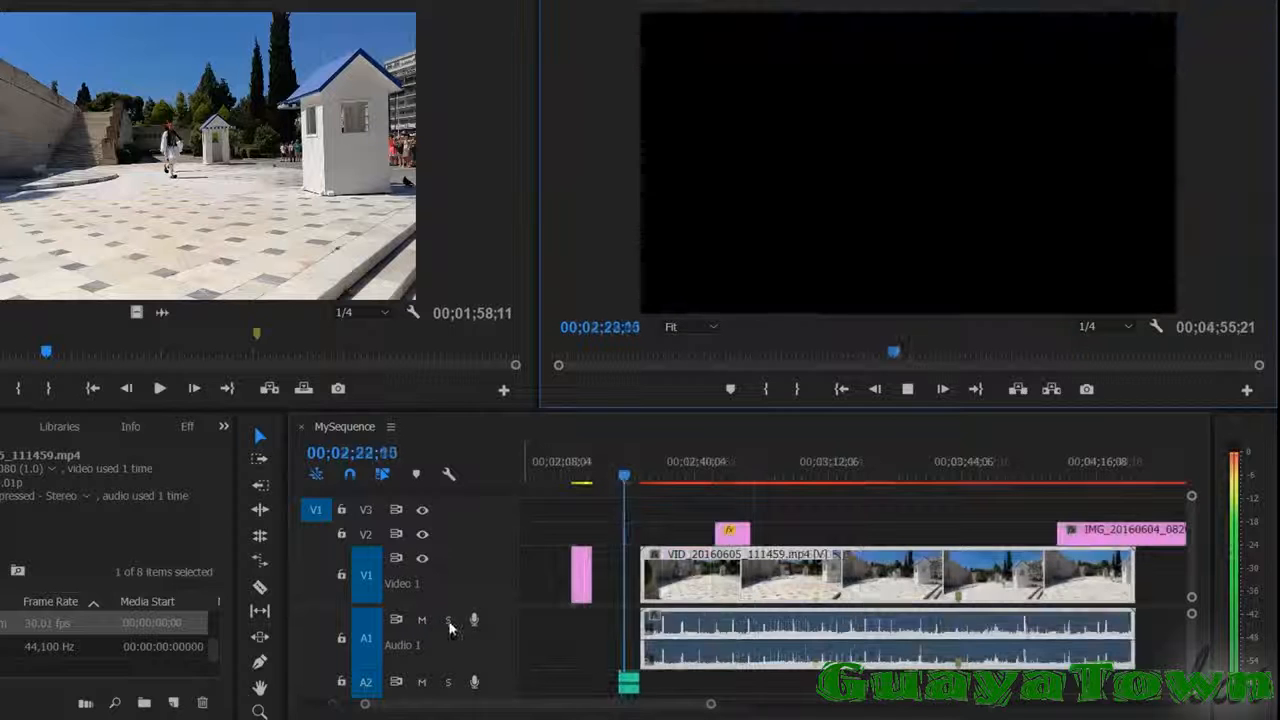
pyautogui.click(448, 621)
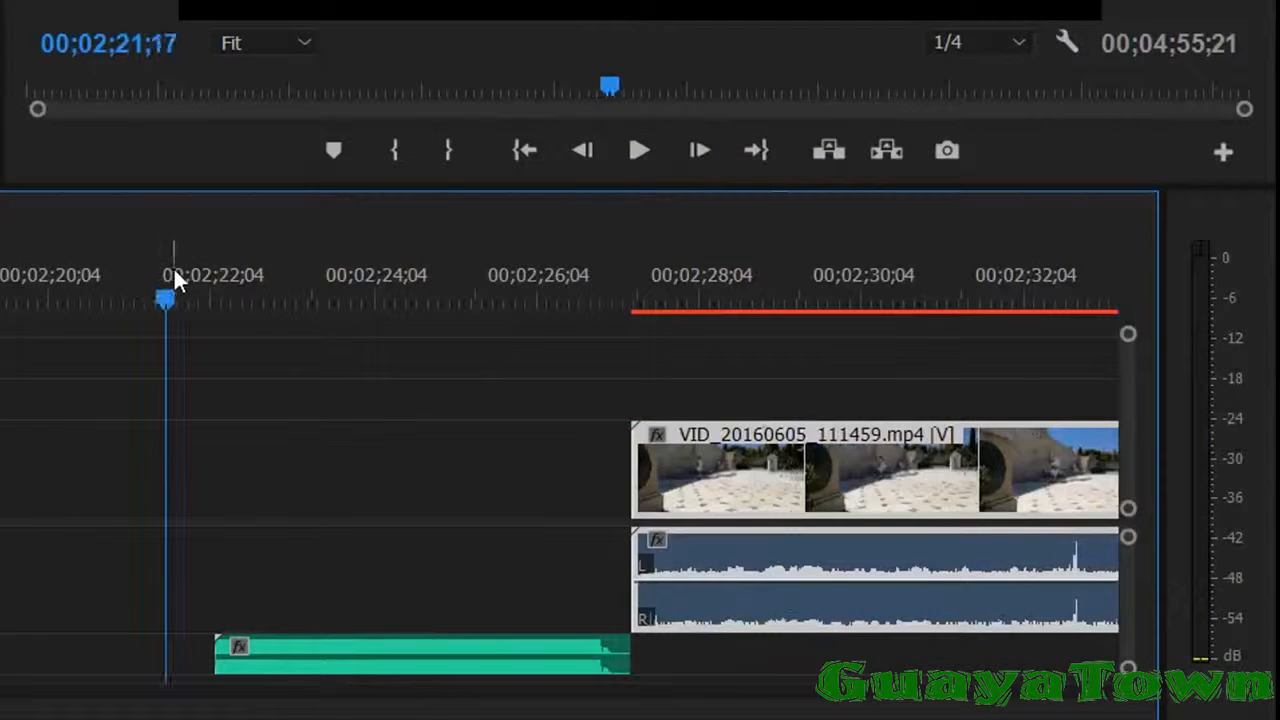
# - Play the A2 audio clip from 00;02;21;17 to check its level on the audio meters, and bring the master track into view
pyautogui.click(643, 160)
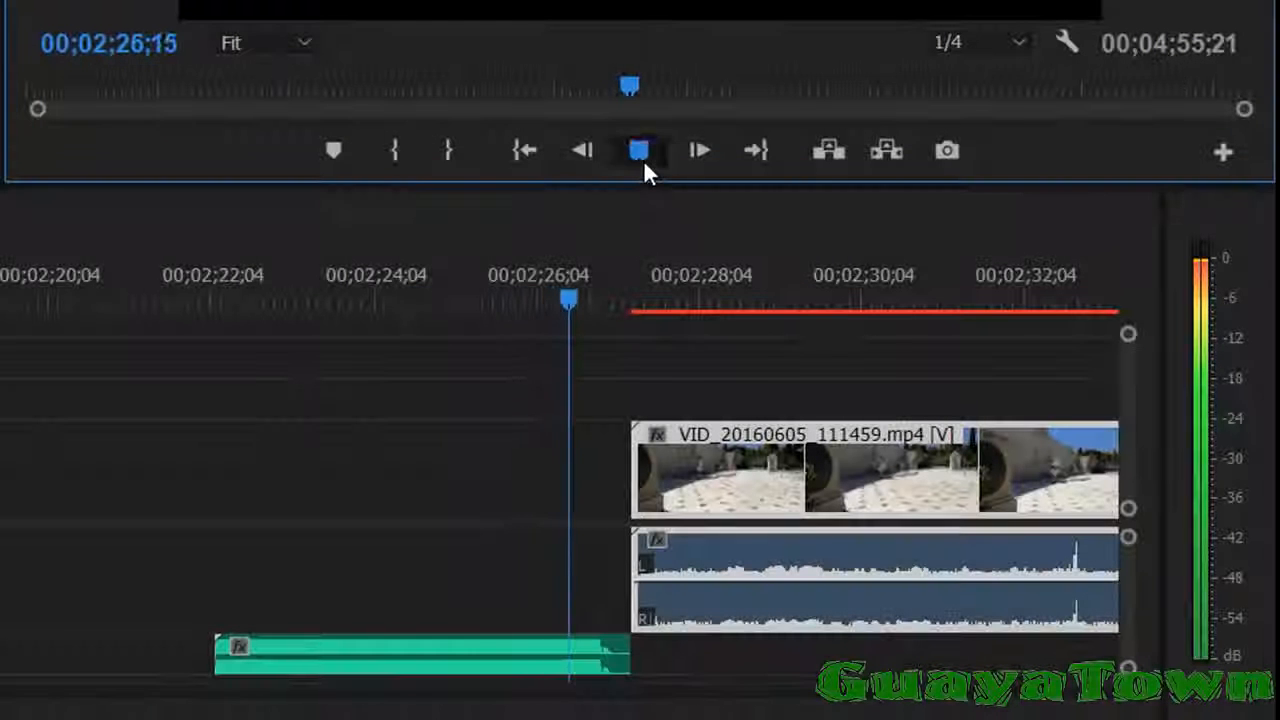
pyautogui.click(643, 152)
pyautogui.click(258, 288)
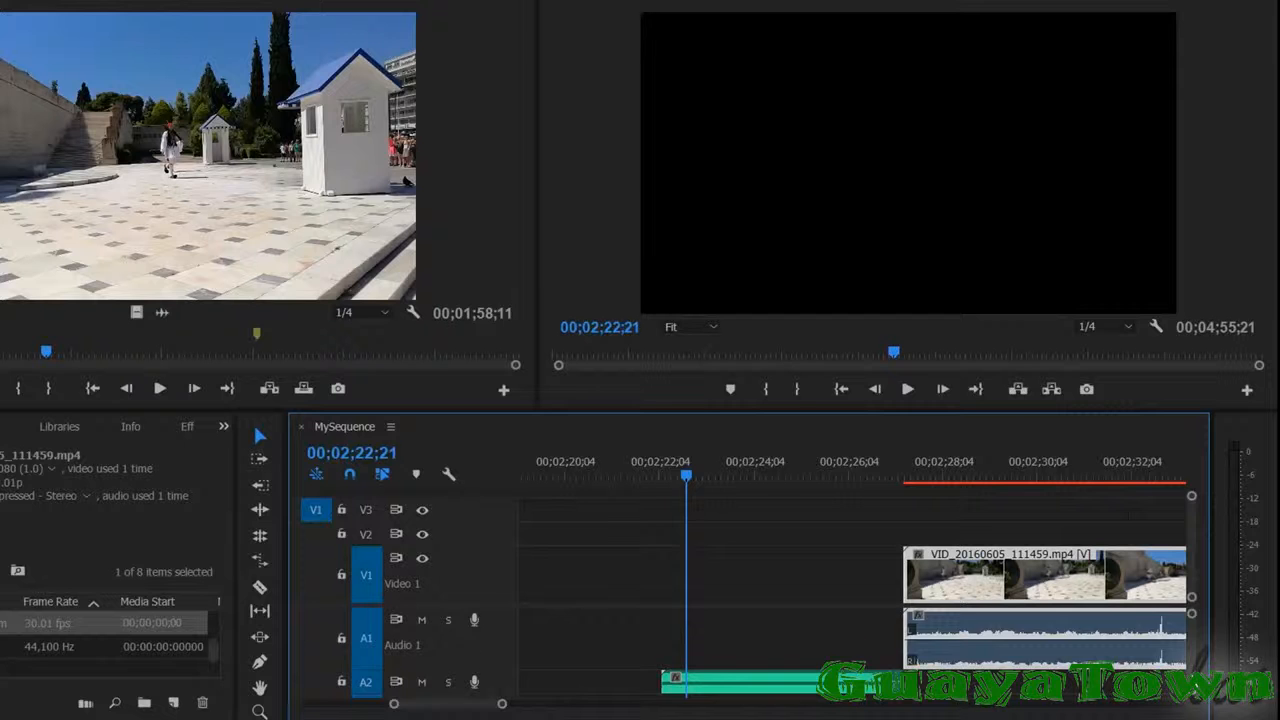
pyautogui.moveTo(1191, 655); pyautogui.dragTo(1191, 692)
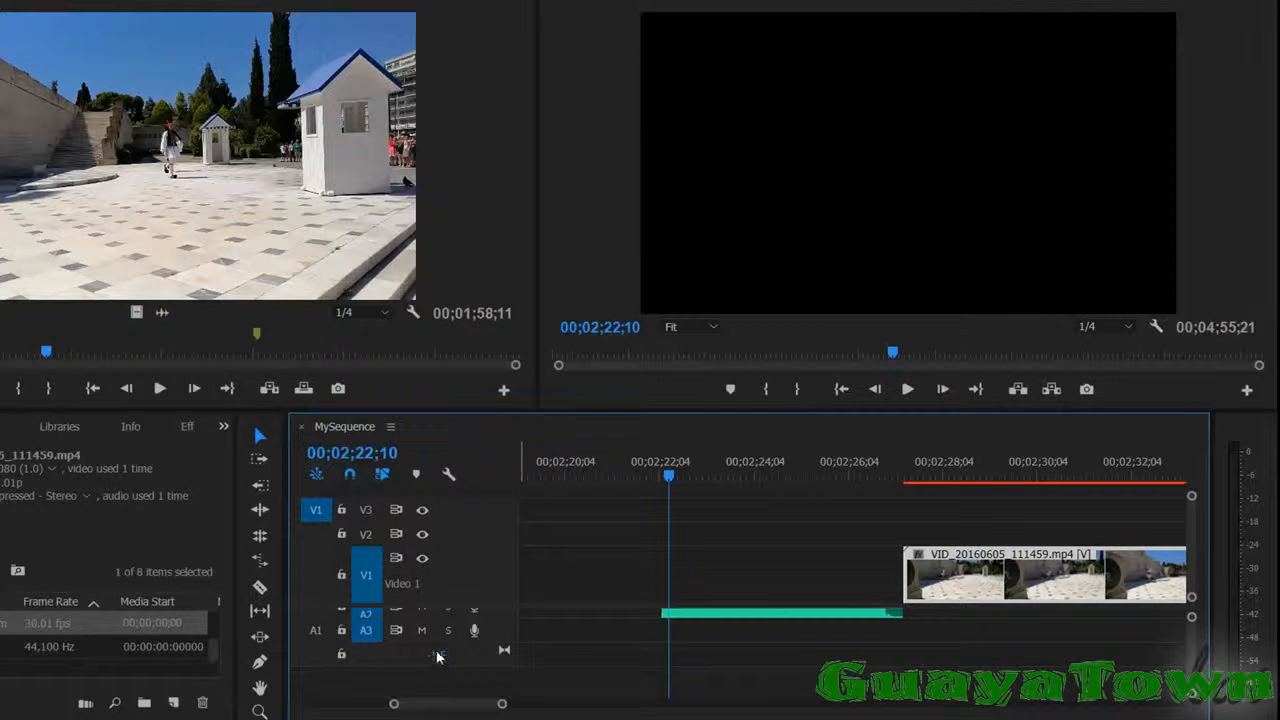
pyautogui.click(907, 389)
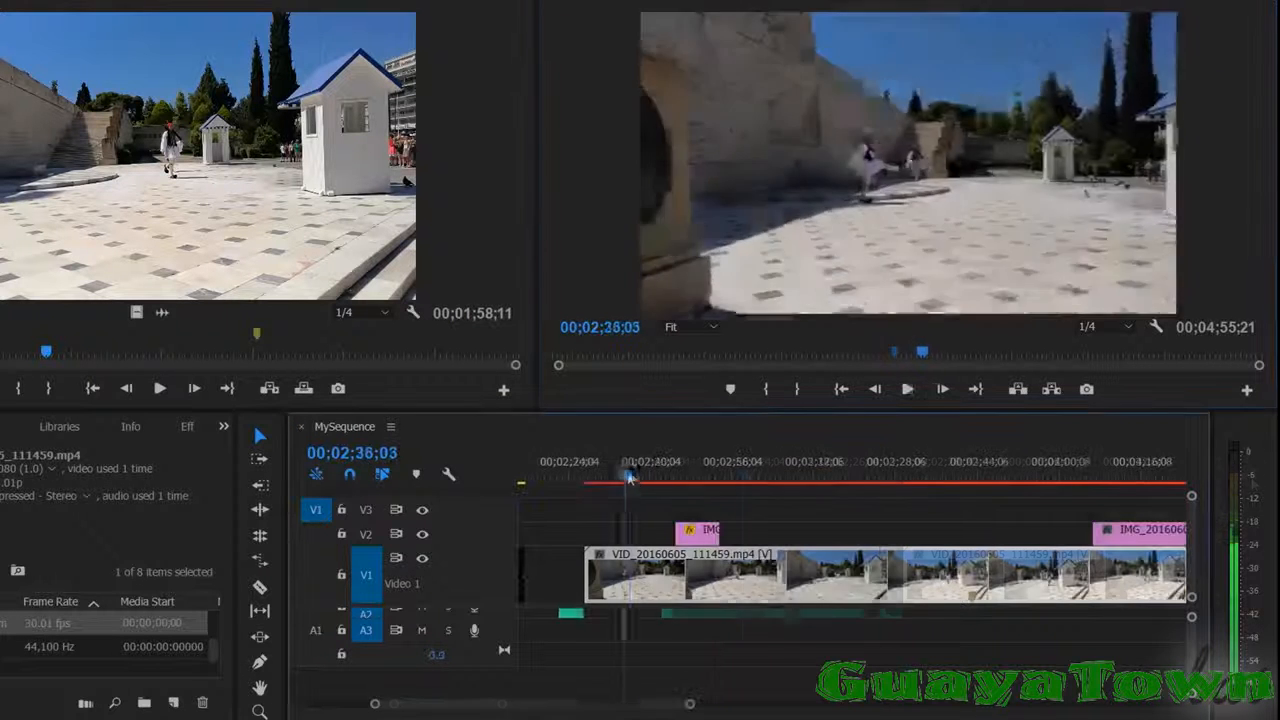
# - Shift the small overlay photo clip on V2 slightly later and preview it over the video at 00;02;56;18
pyautogui.moveTo(629, 476); pyautogui.dragTo(712, 537)
pyautogui.moveTo(700, 474)
pyautogui.mouseDown()
pyautogui.moveTo(669, 472)
pyautogui.moveTo(735, 474)
pyautogui.moveTo(706, 476)
pyautogui.mouseUp()
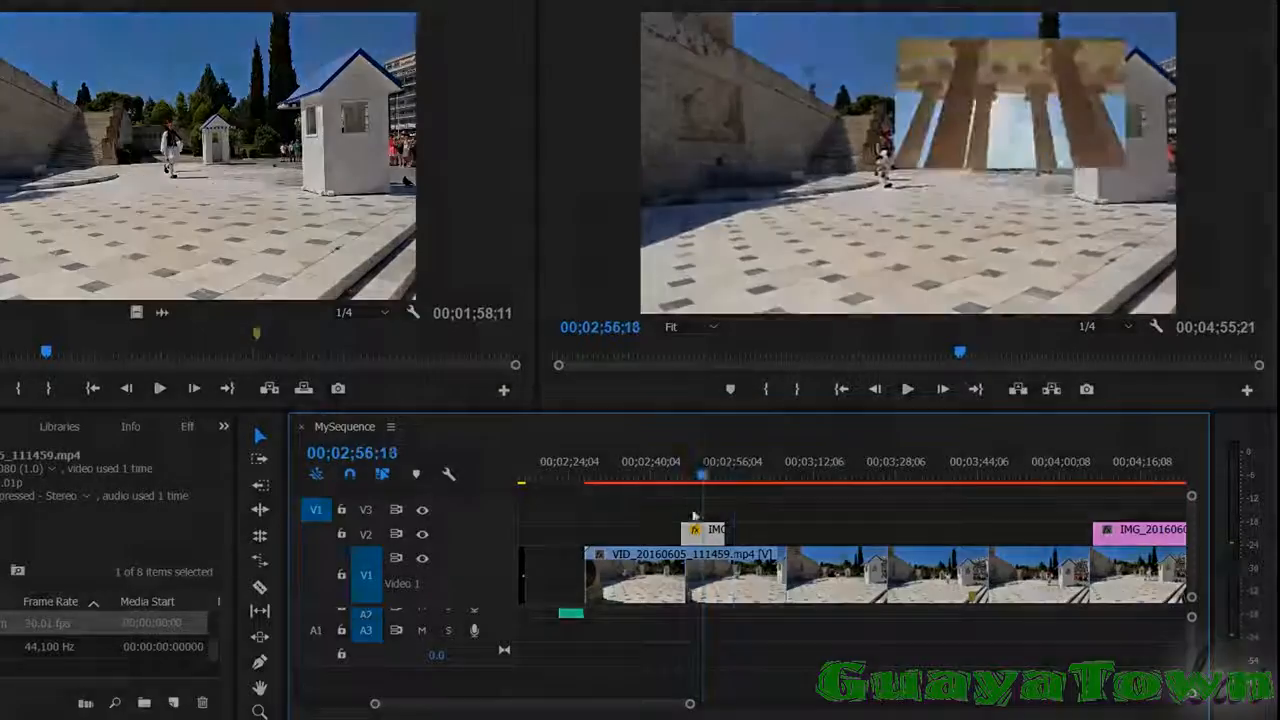